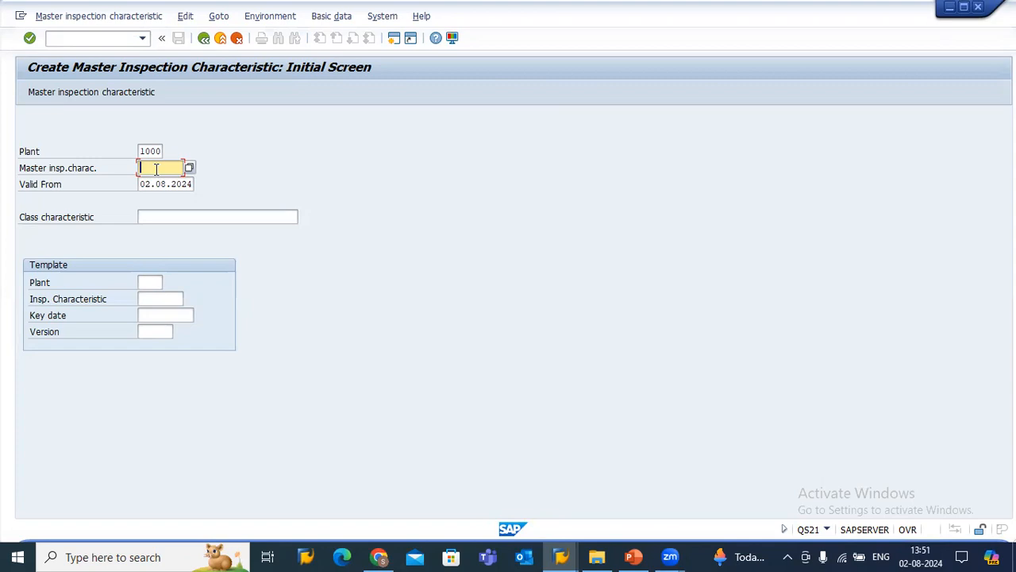
Enter Q_LENGTH as the master inspection characteristic for plant 1000 and continue to its general data.
click(157, 170)
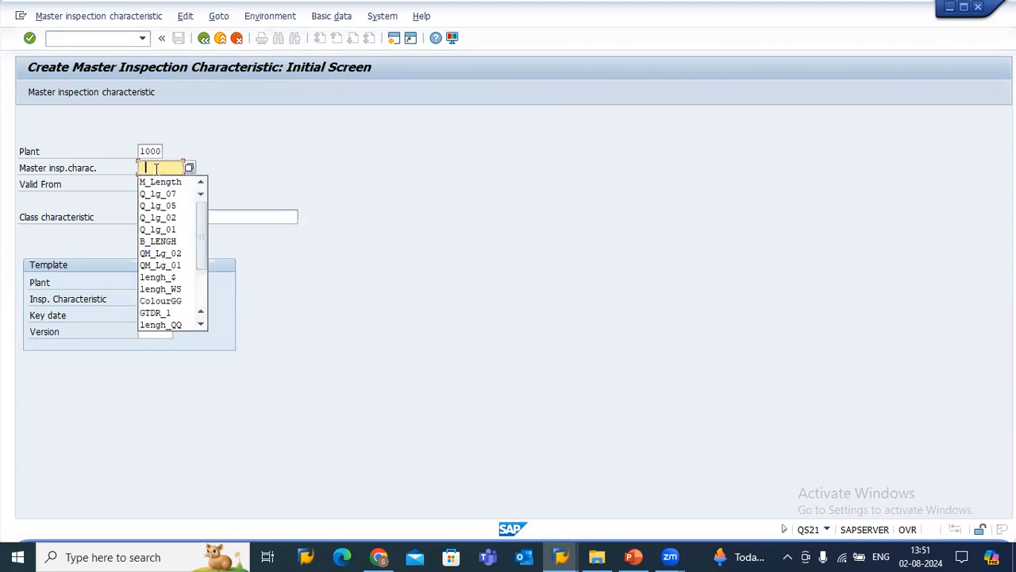
click(154, 179)
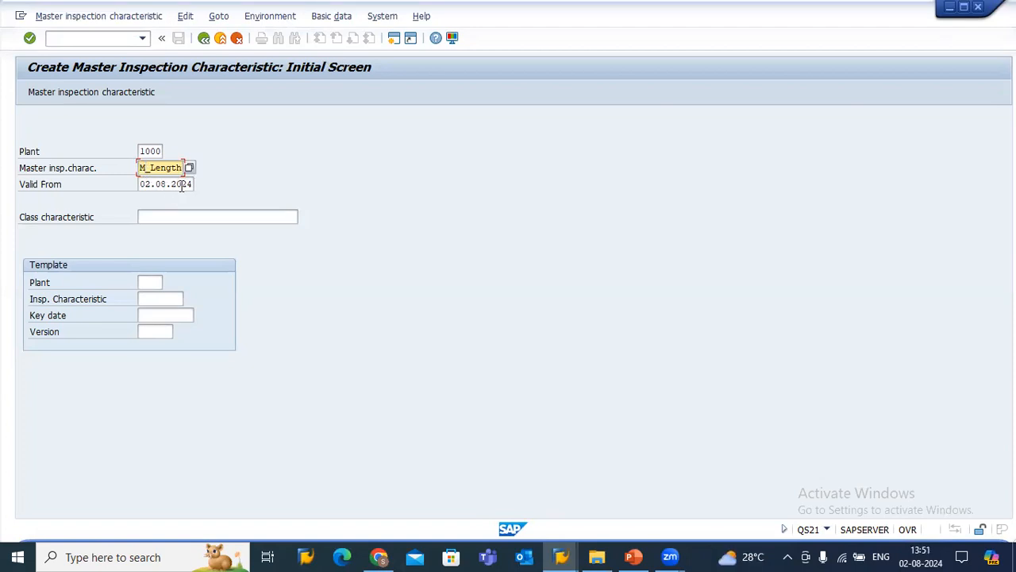
key(BackSpace)
text(Q)
key(Return)
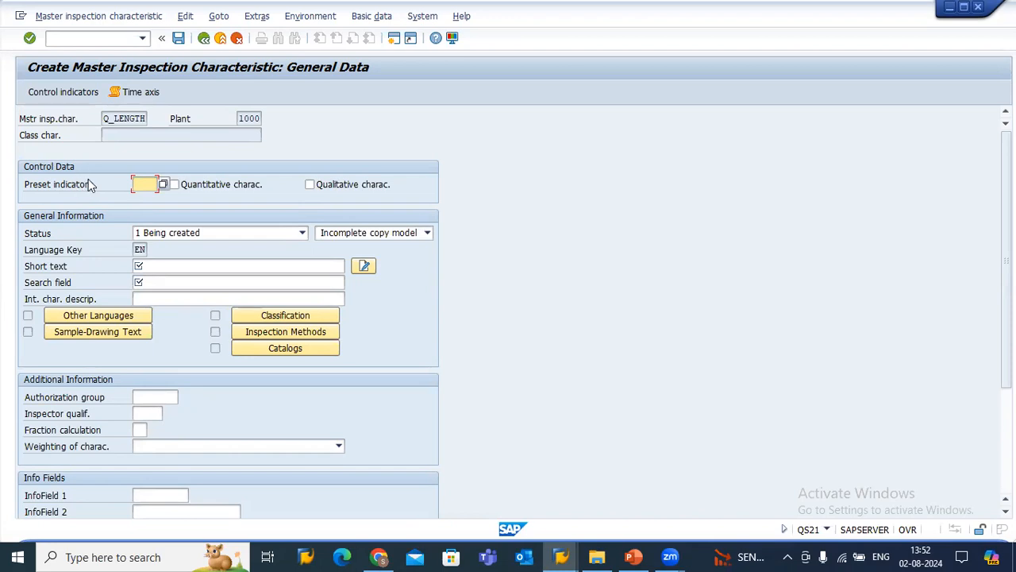
Mark the Q_LENGTH characteristic as a quantitative characteristic in the control data.
click(205, 189)
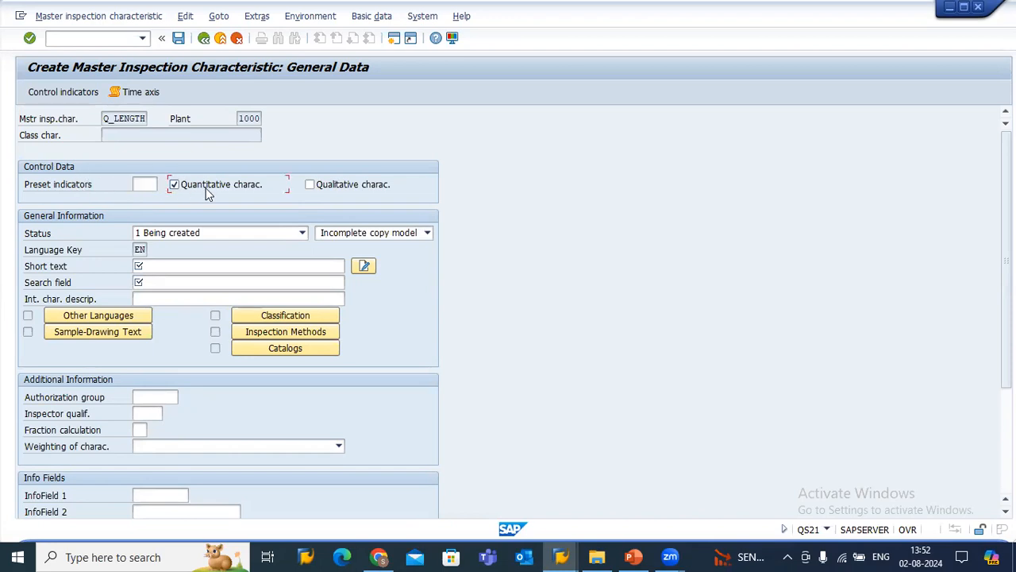
click(173, 185)
drag(104, 119, 149, 126)
click(136, 118)
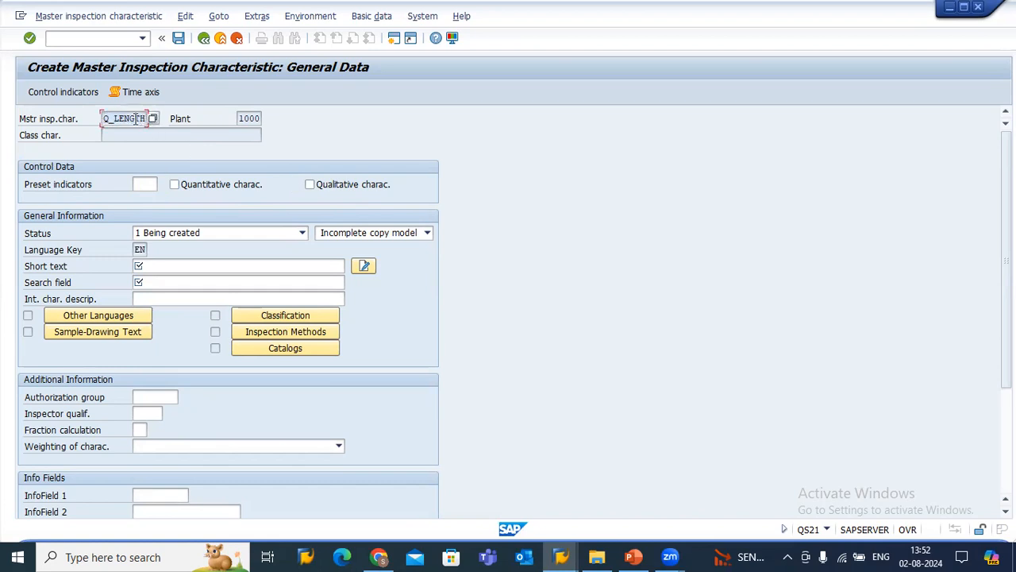
click(183, 189)
Set the status of the characteristic to 2 Released.
click(175, 234)
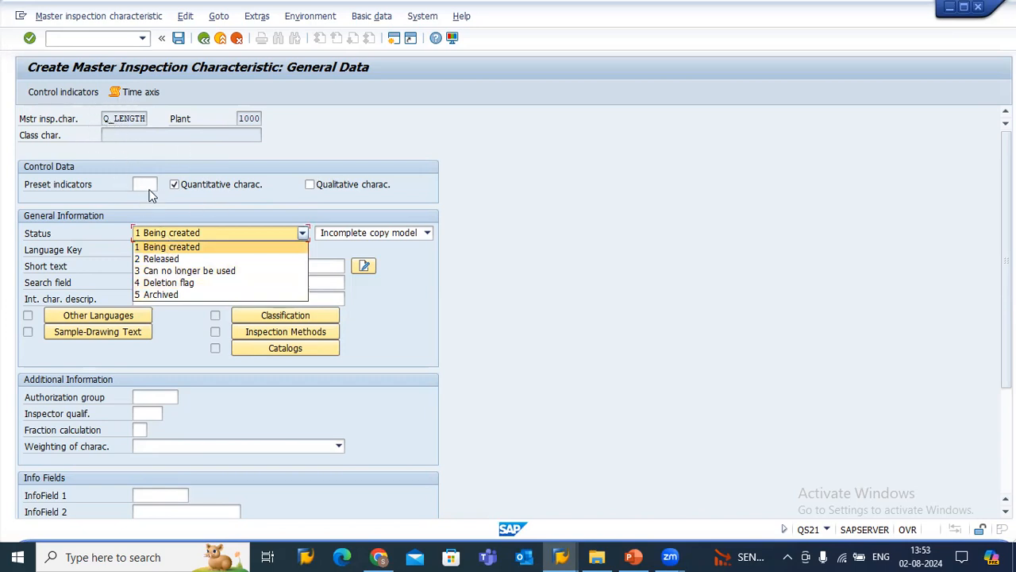
click(155, 259)
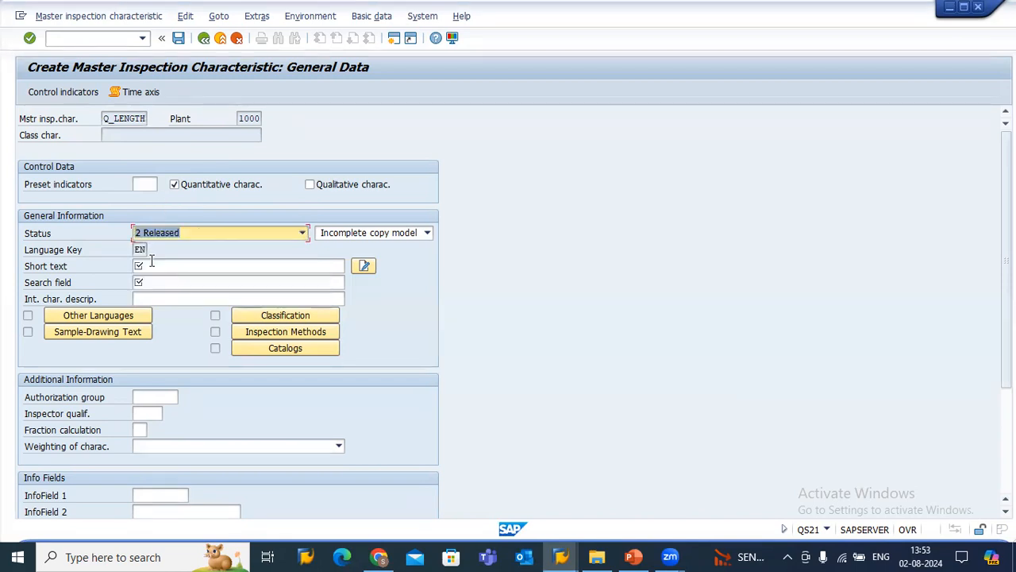
click(175, 233)
click(166, 233)
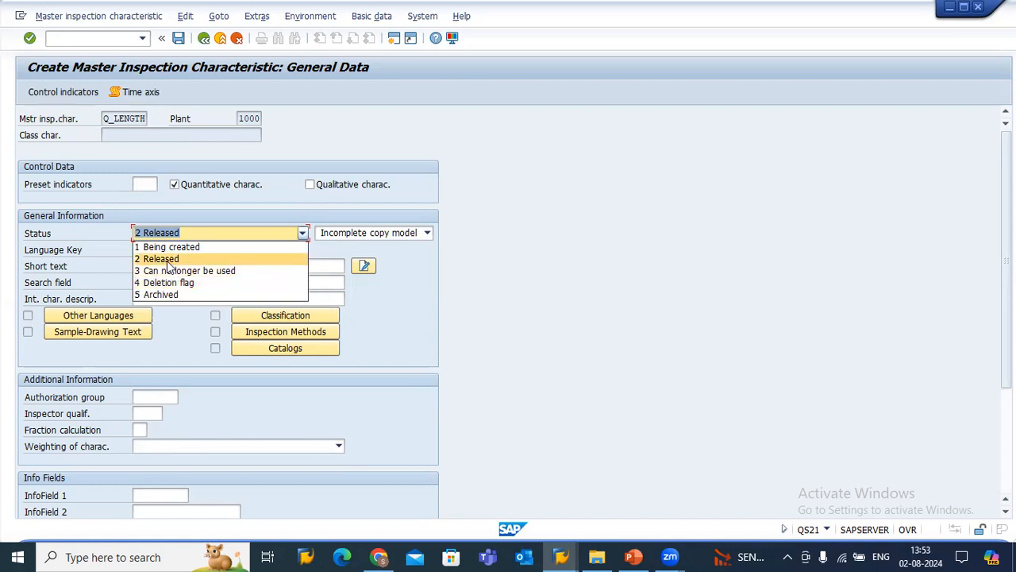
click(162, 261)
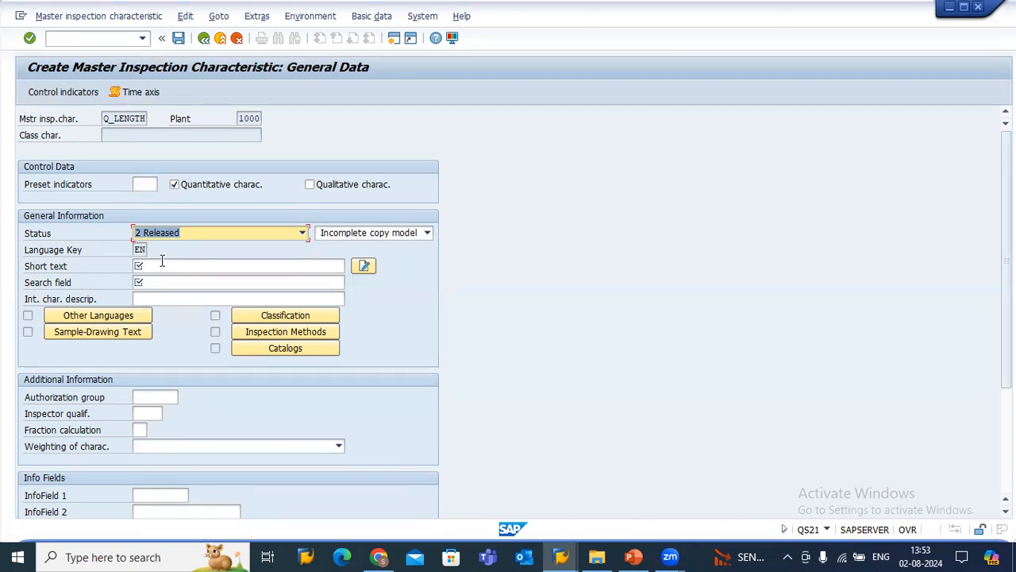
click(358, 236)
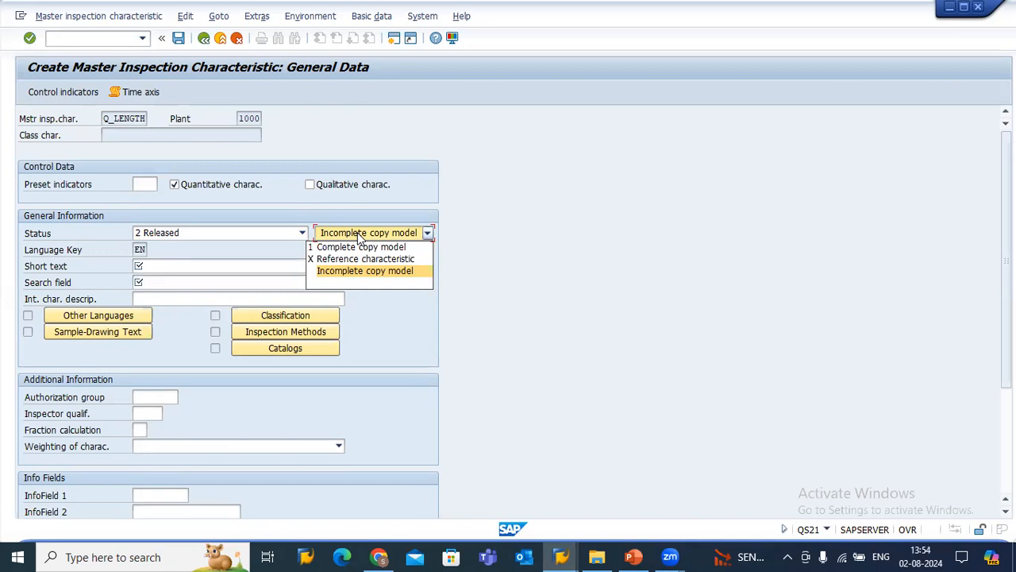
click(236, 247)
Copy the characteristic name Q_LENGTH into both the short text and the search field.
click(174, 266)
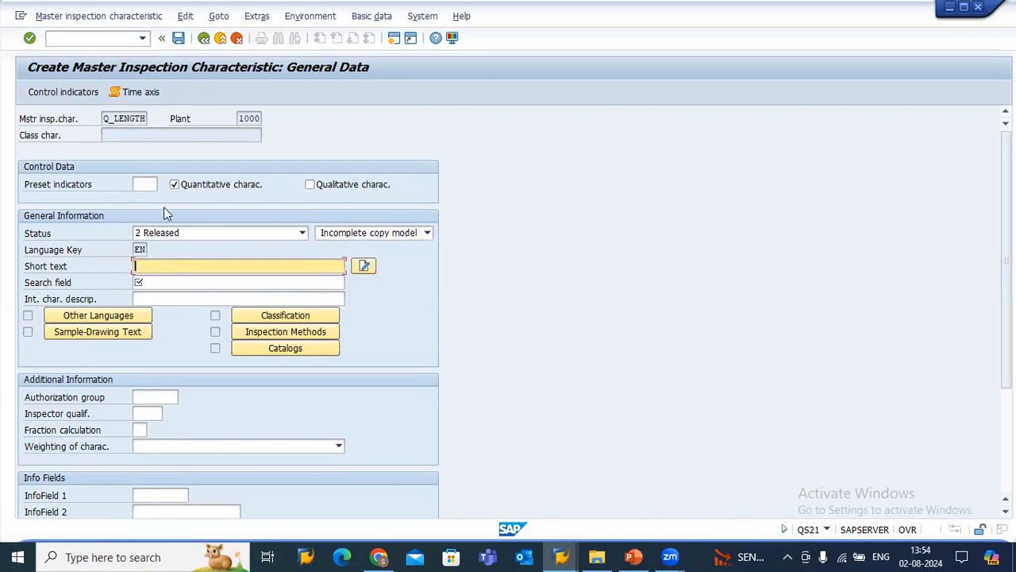
click(104, 118)
drag(104, 118, 167, 120)
key(ctrl+c)
click(165, 127)
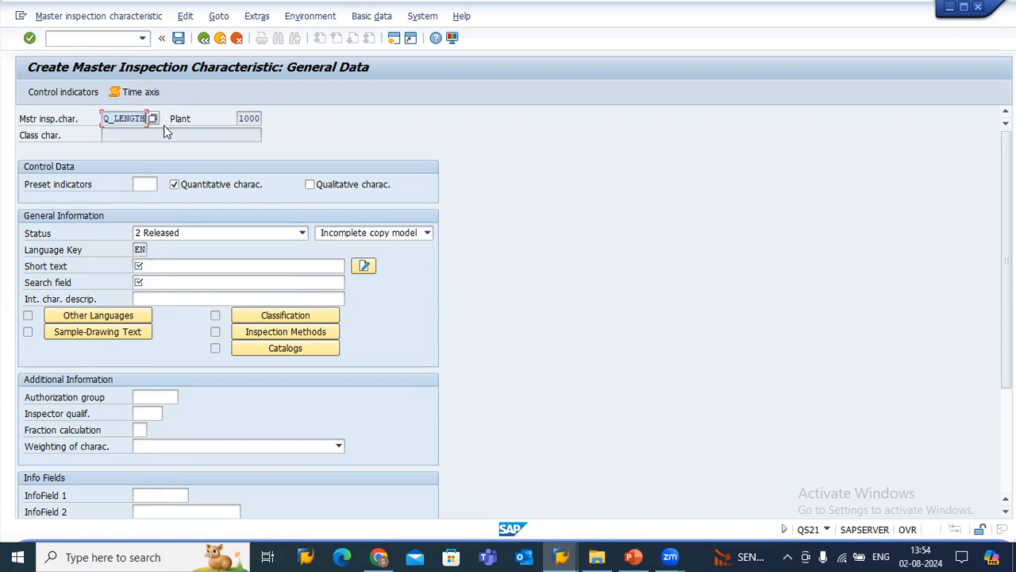
click(153, 266)
key(ctrl+v)
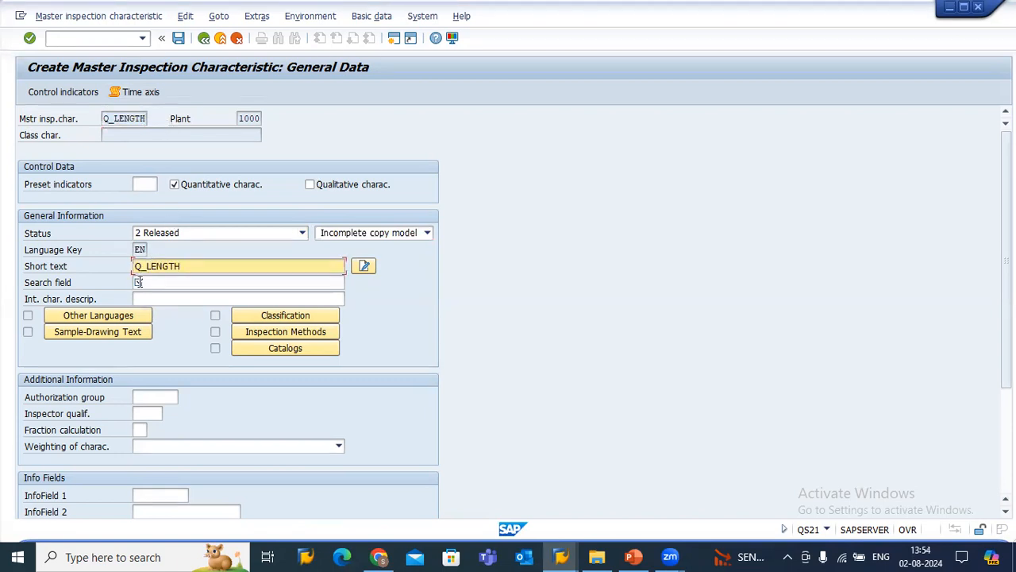
click(141, 283)
key(ctrl+v)
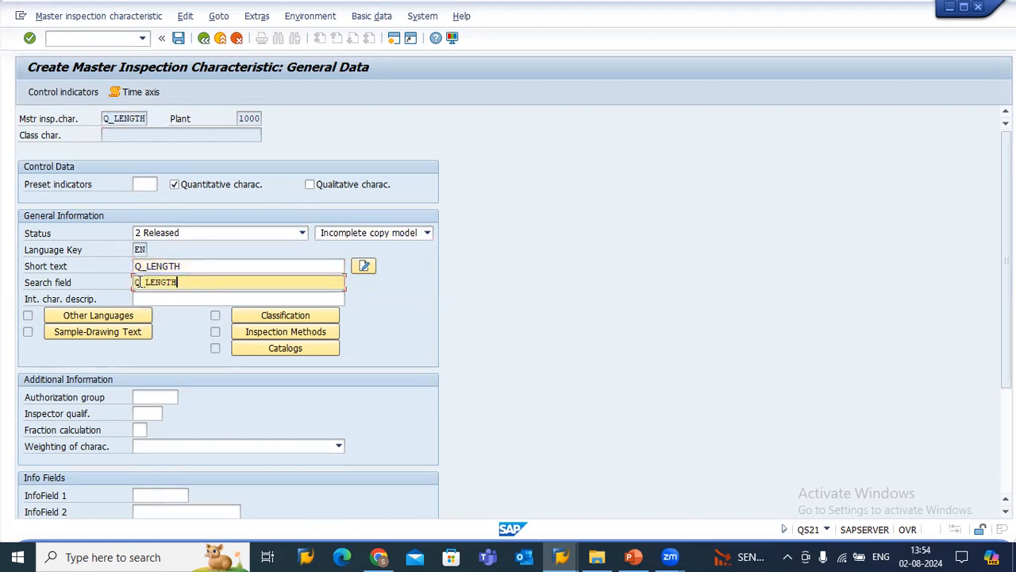
click(187, 267)
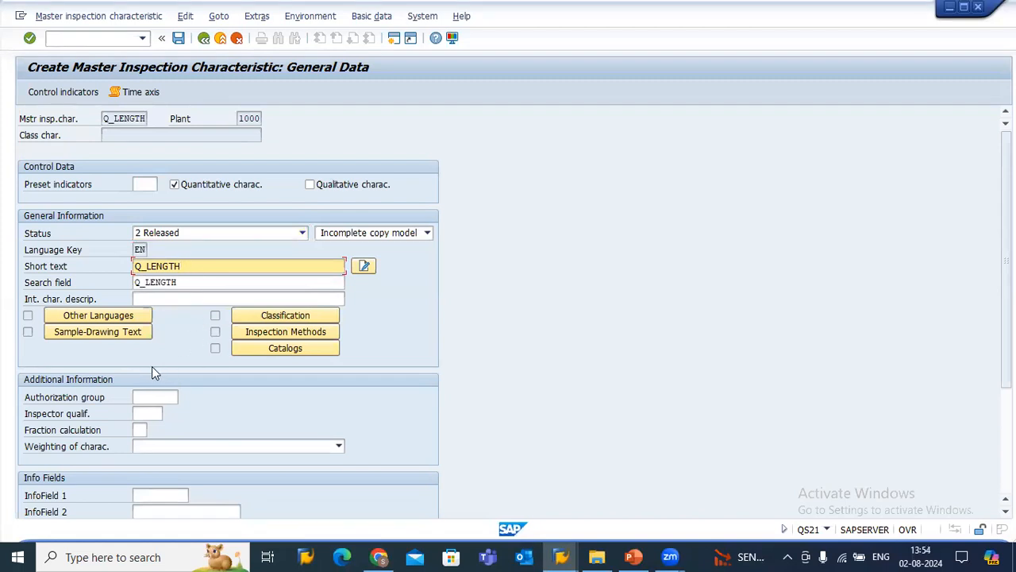
Enable lower and upper specification limits, check target value and sampling procedure in the control indicators, and accept the remaining default indicators.
key(Return)
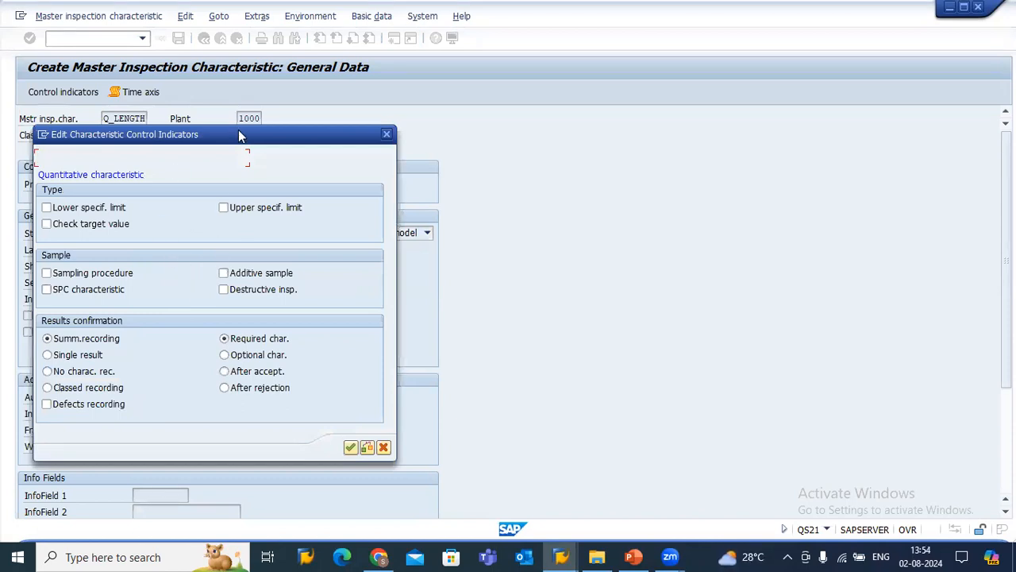
drag(220, 133, 491, 68)
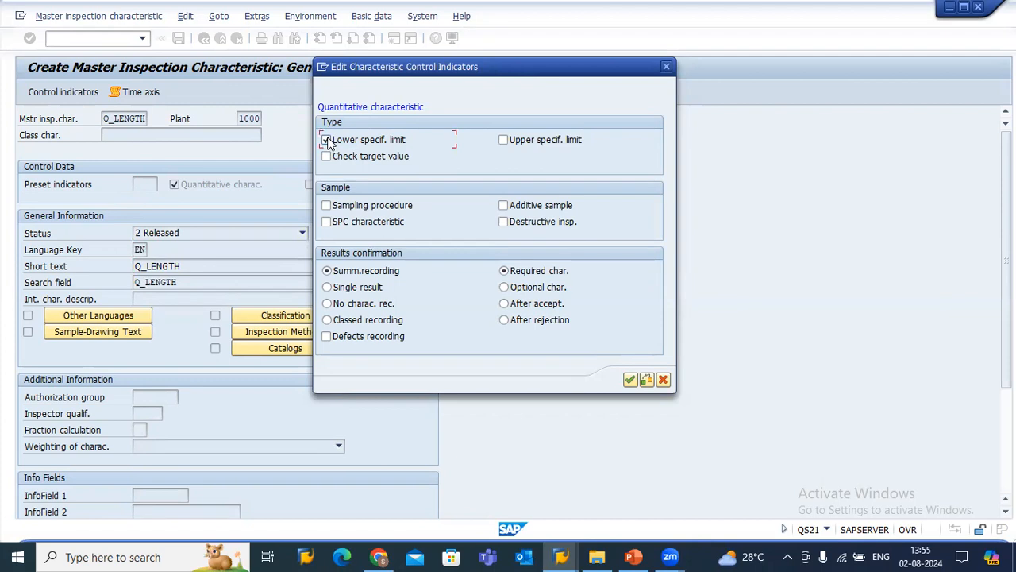
click(332, 159)
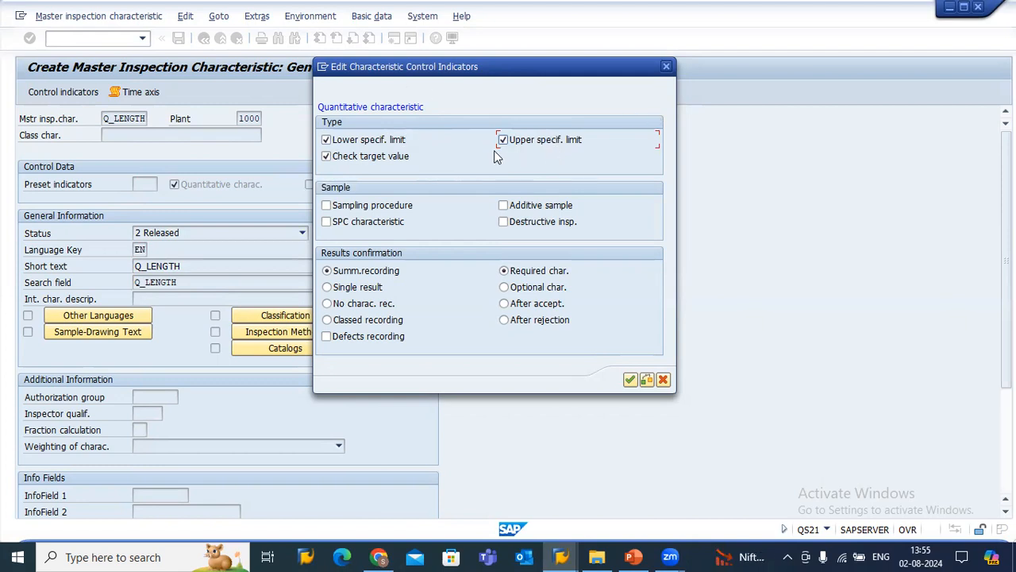
click(367, 207)
click(629, 379)
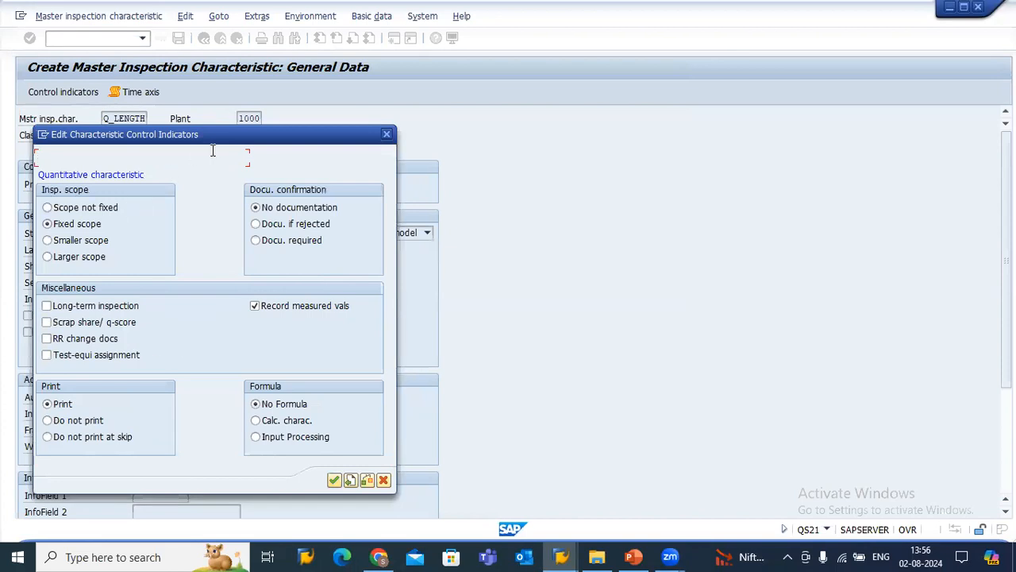
drag(215, 141, 399, 45)
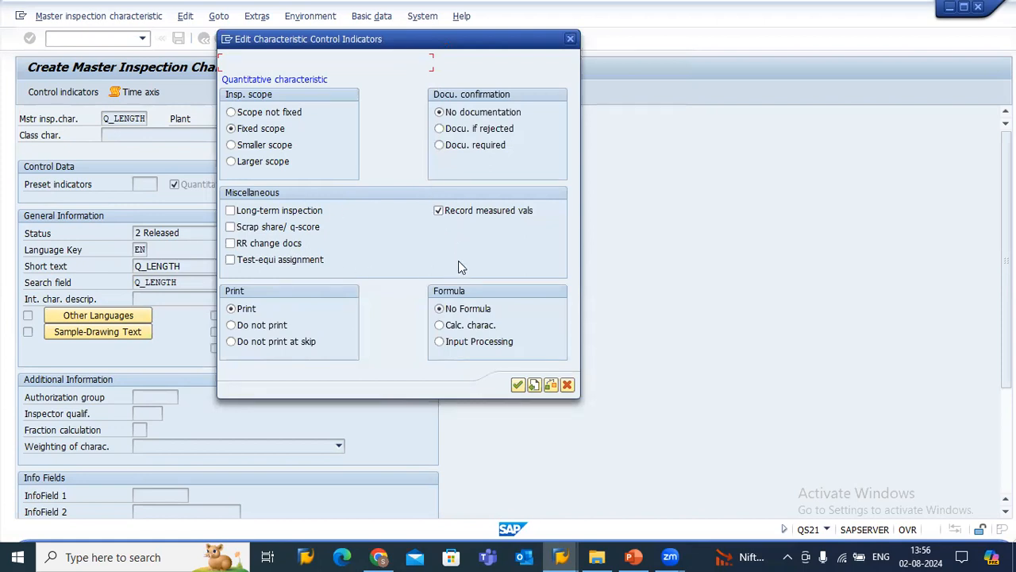
click(518, 385)
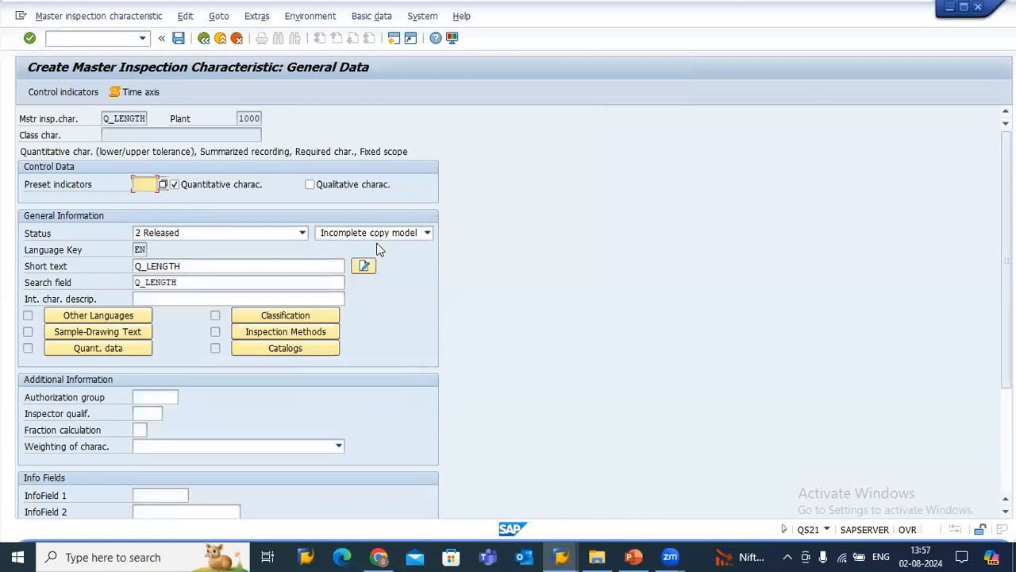
Review both pages of the characteristic's control indicators without changing them.
click(57, 96)
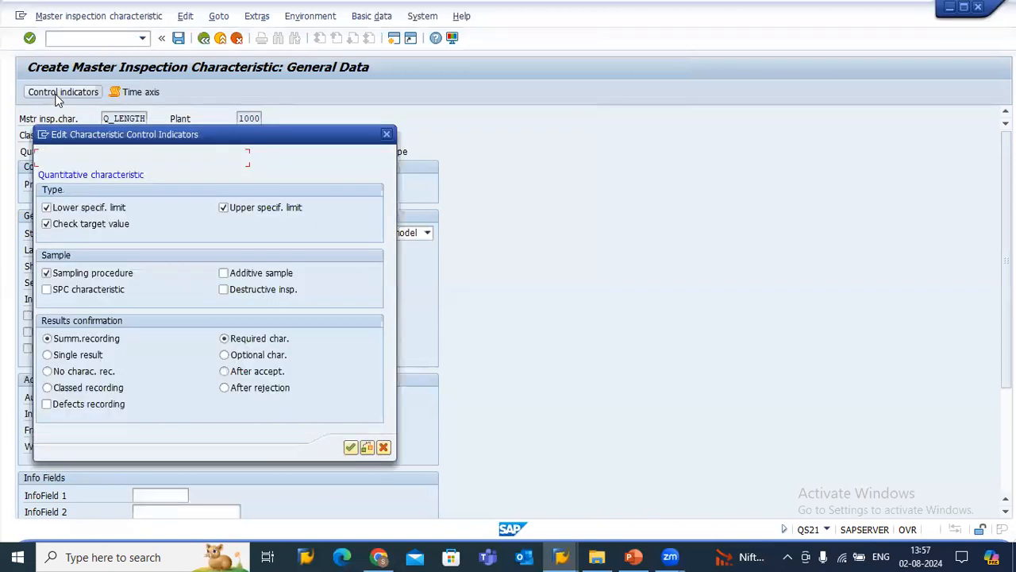
click(350, 449)
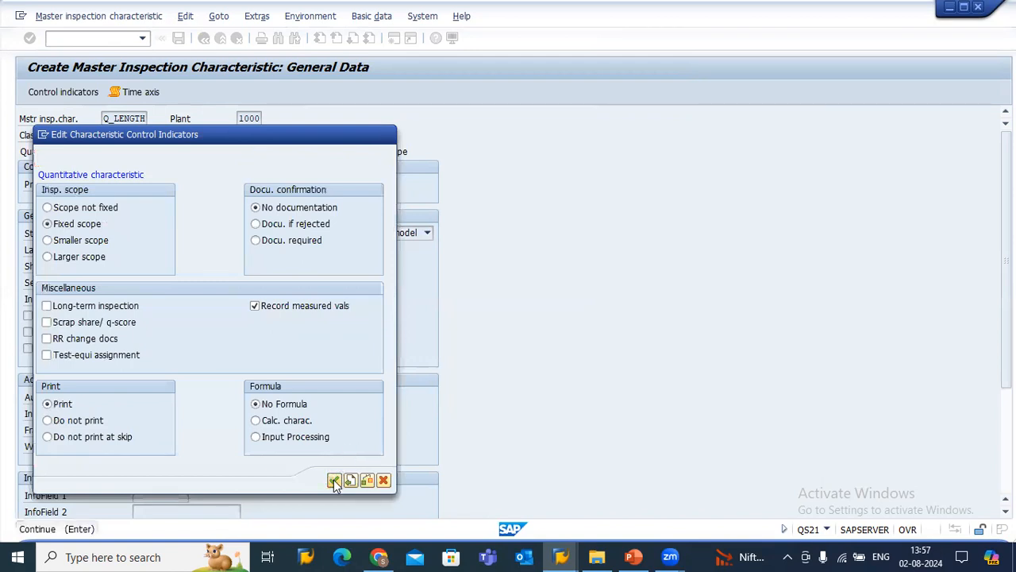
click(334, 481)
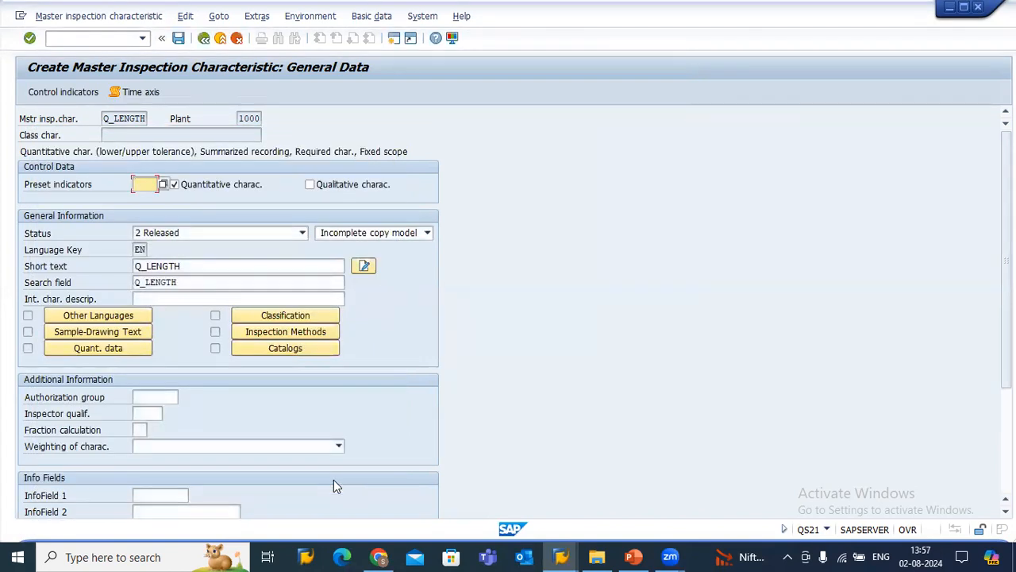
Change the characteristic to 1 Complete copy model and proceed to its quantitative data.
click(388, 235)
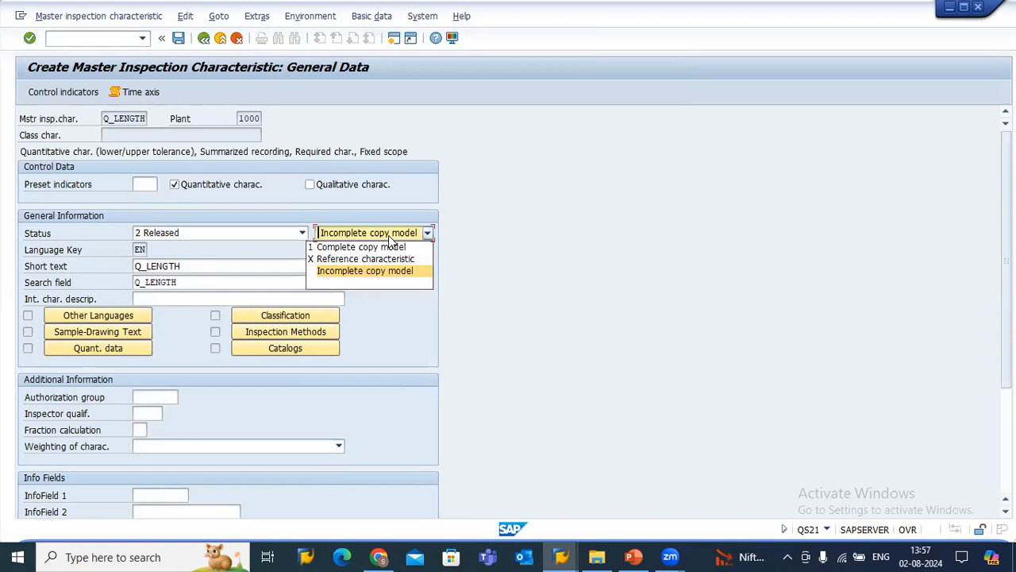
click(385, 247)
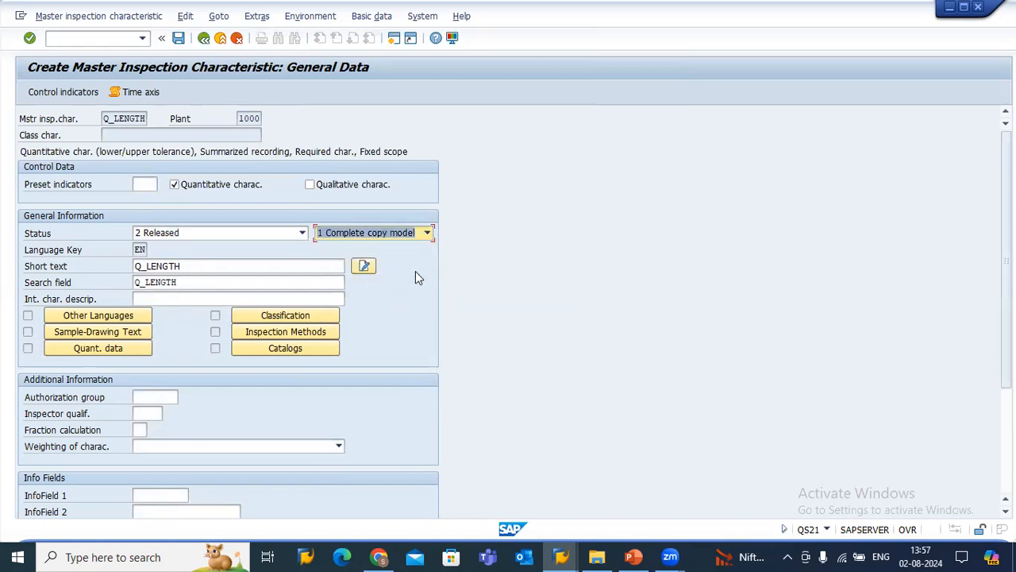
key(Return)
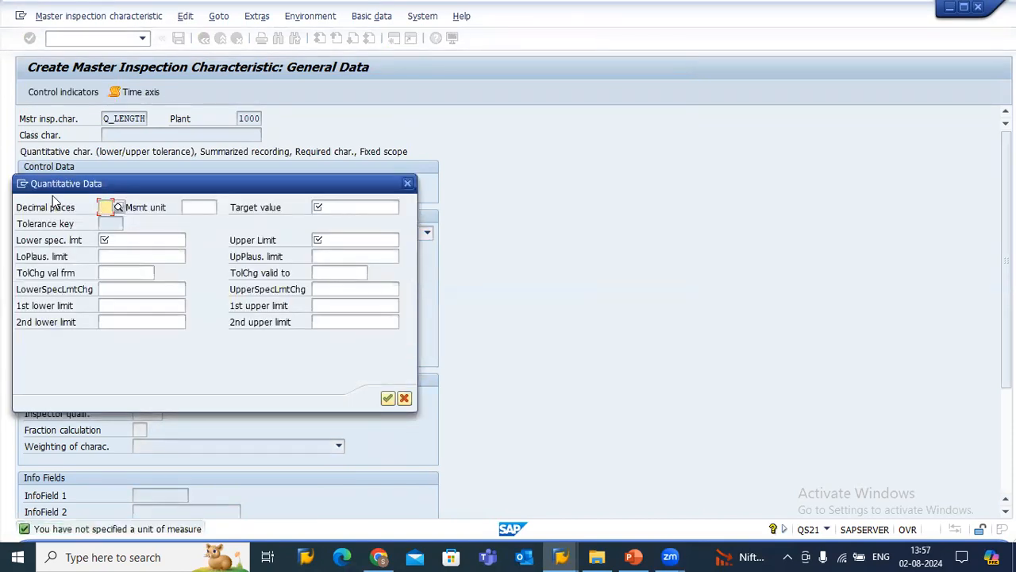
Enter the quantitative data with measurement unit /m, target value 8, lower specification limit 7 and upper limit 9.
click(186, 208)
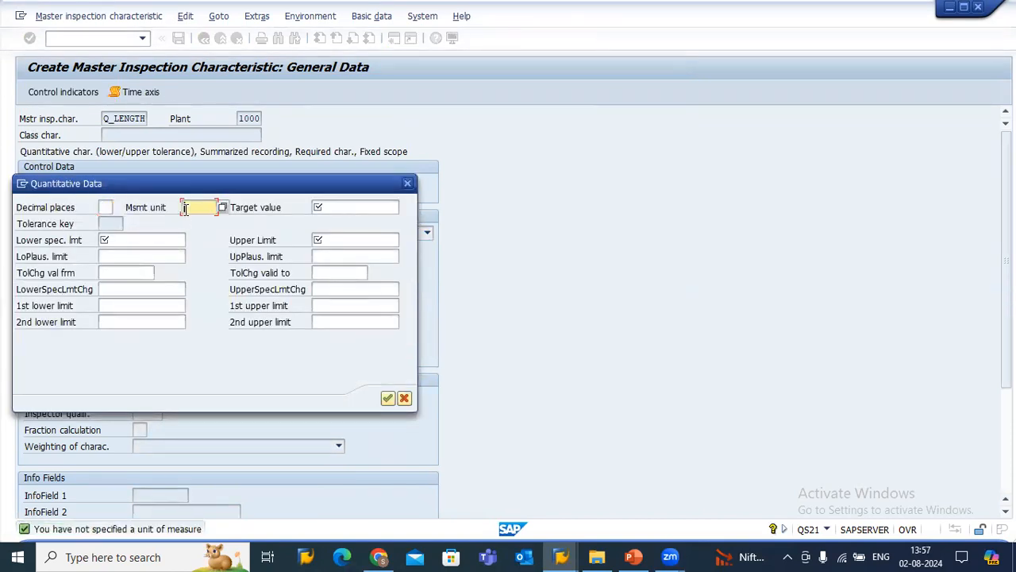
click(189, 220)
click(318, 206)
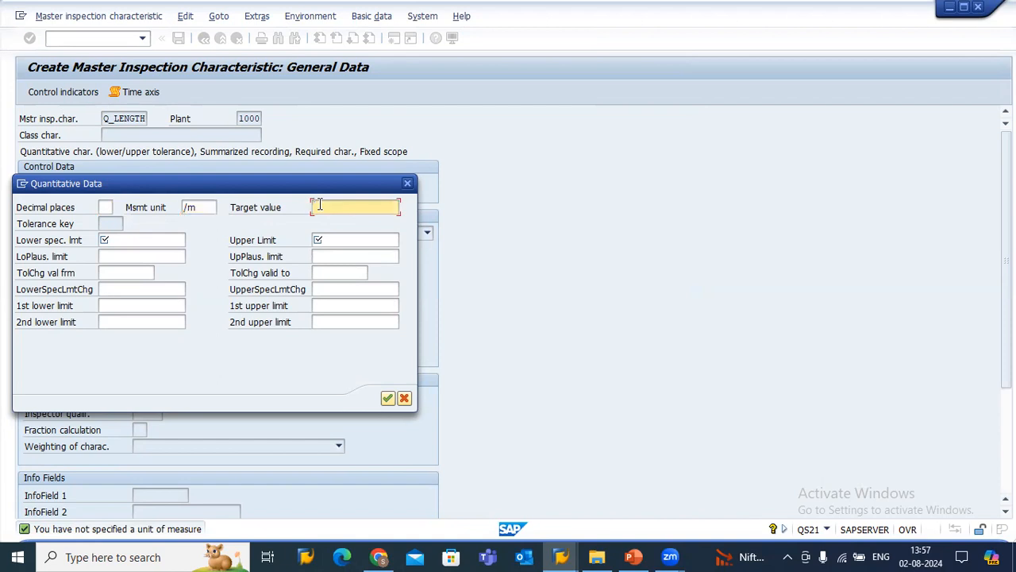
text(8)
click(120, 242)
text(7)
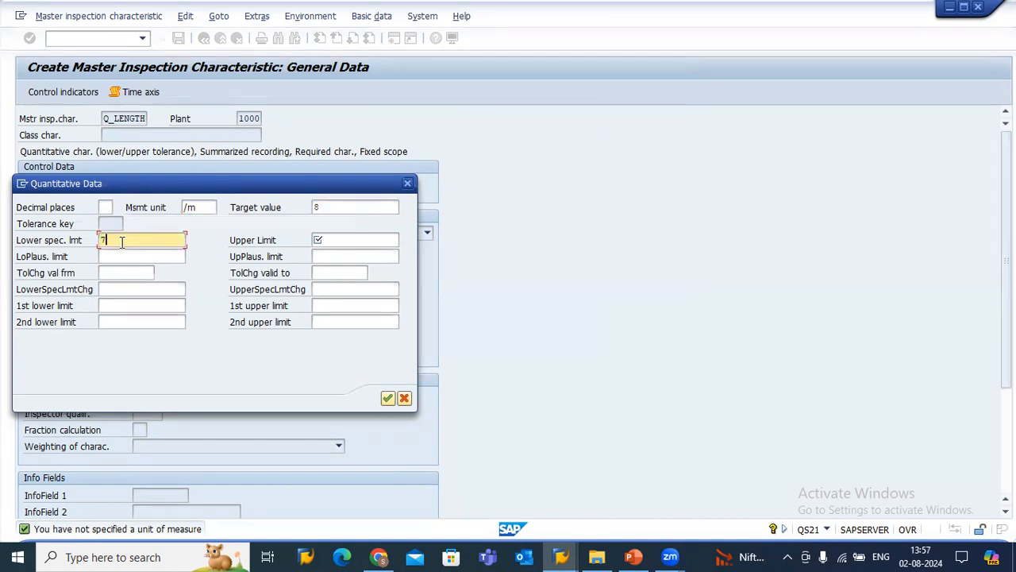
click(326, 242)
text(9)
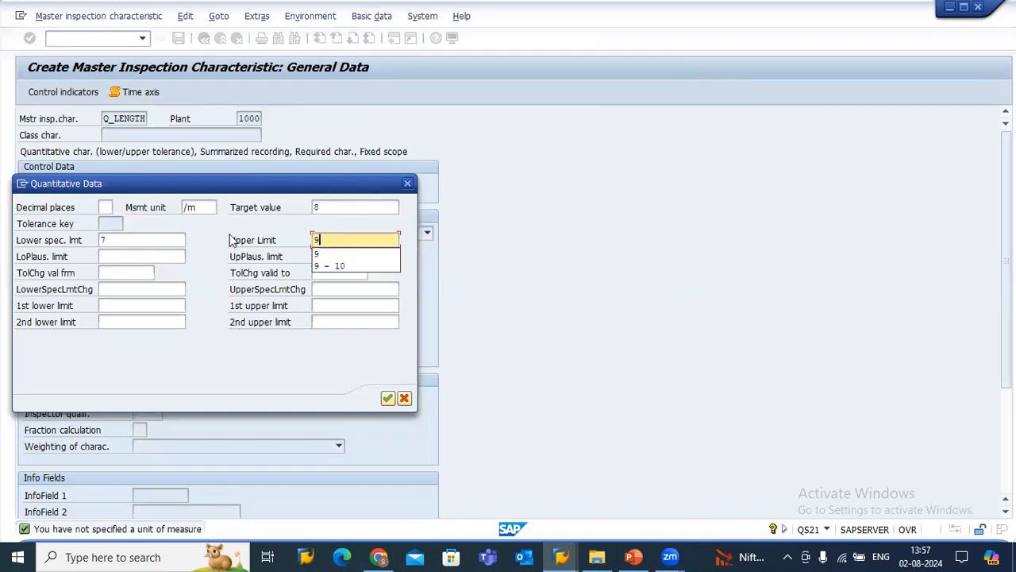
click(213, 232)
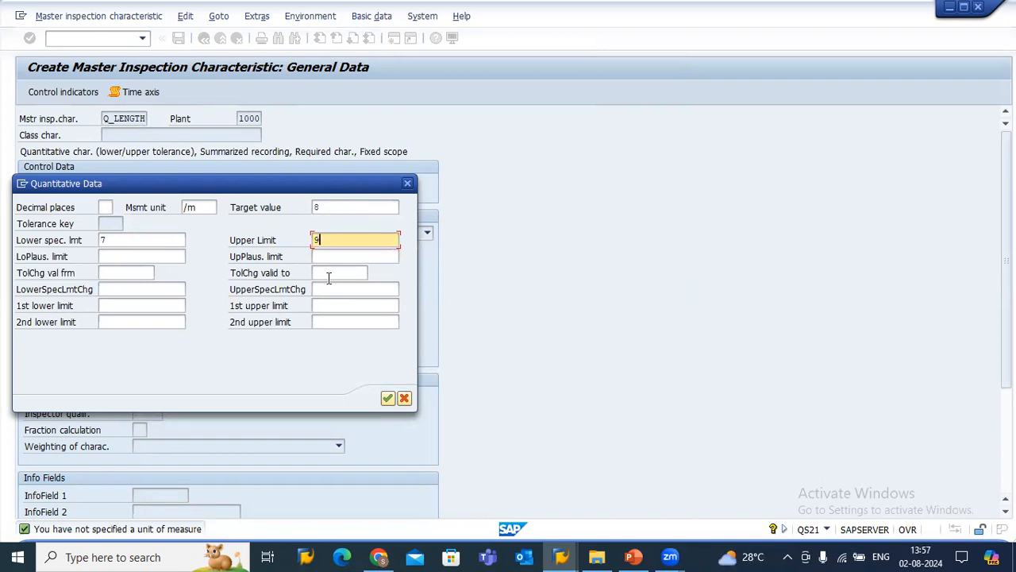
click(333, 211)
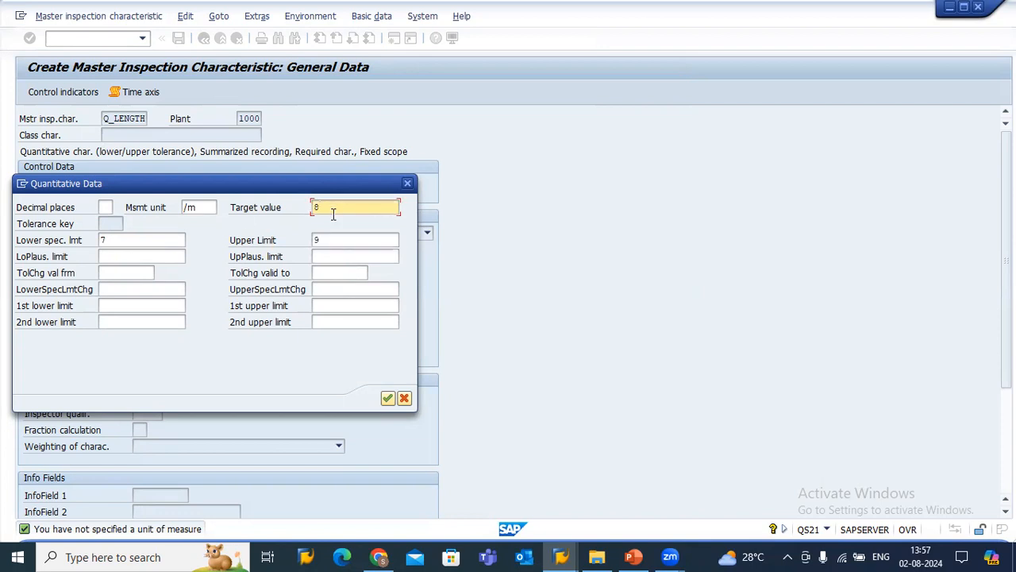
key(Tab)
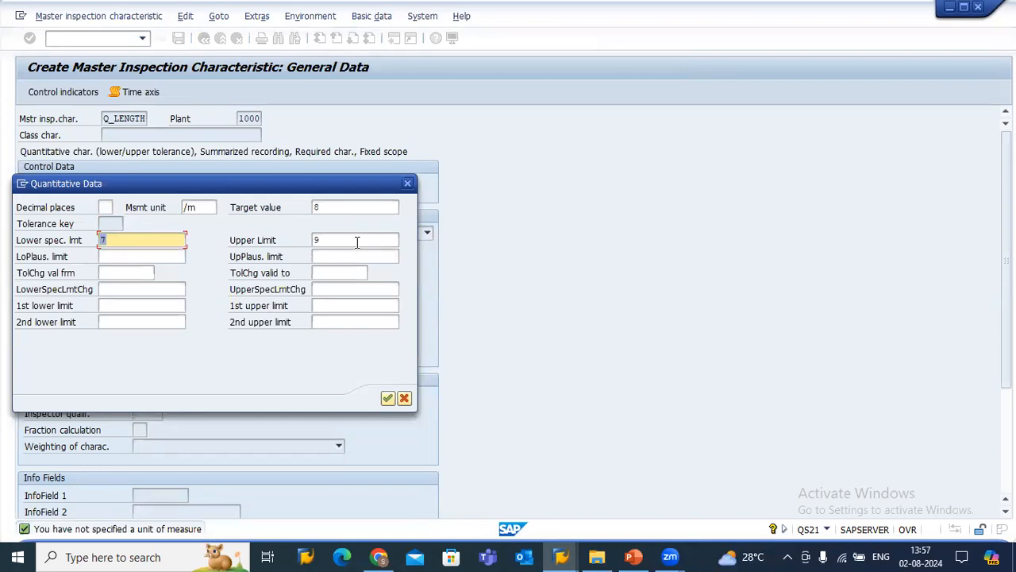
key(Tab)
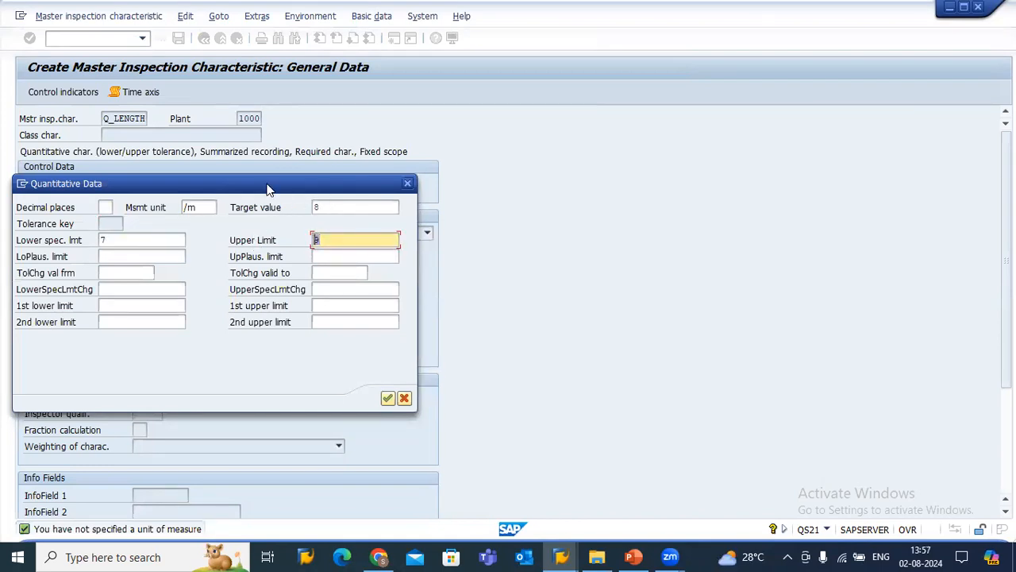
Accept the quantitative data, keep 1 Complete copy model, and save the master inspection characteristic Q_LENGTH.
click(388, 398)
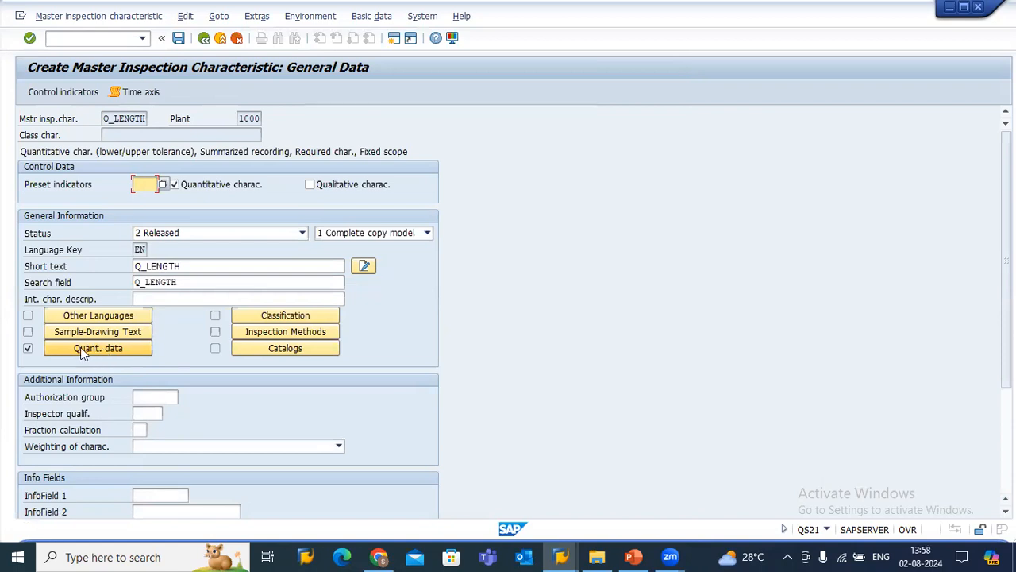
click(388, 235)
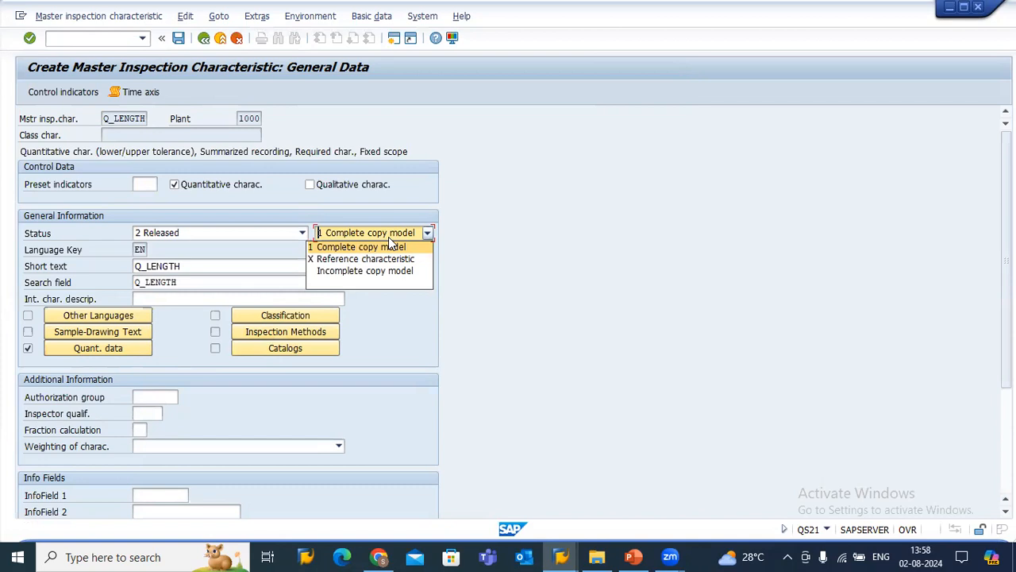
click(389, 247)
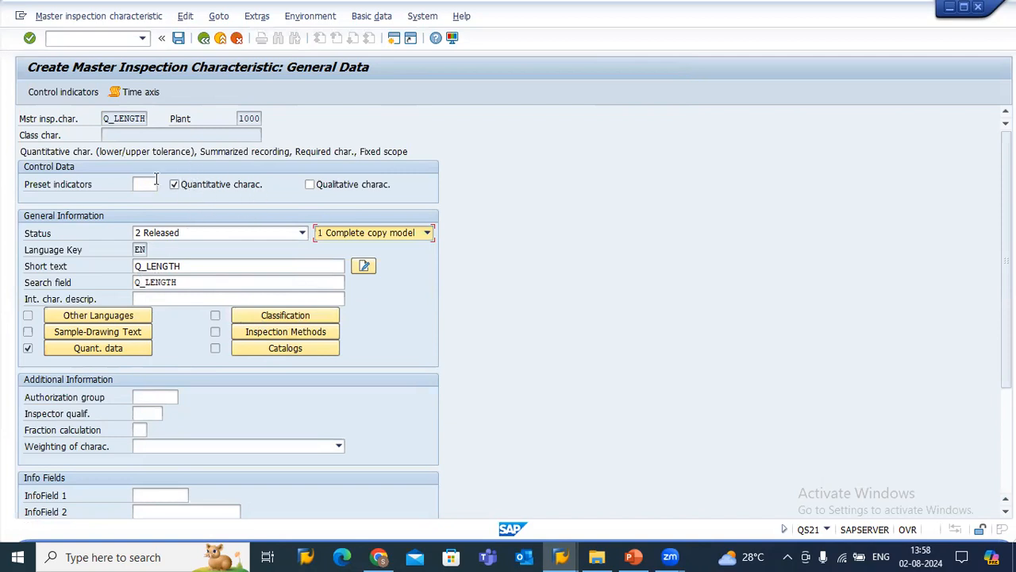
click(179, 39)
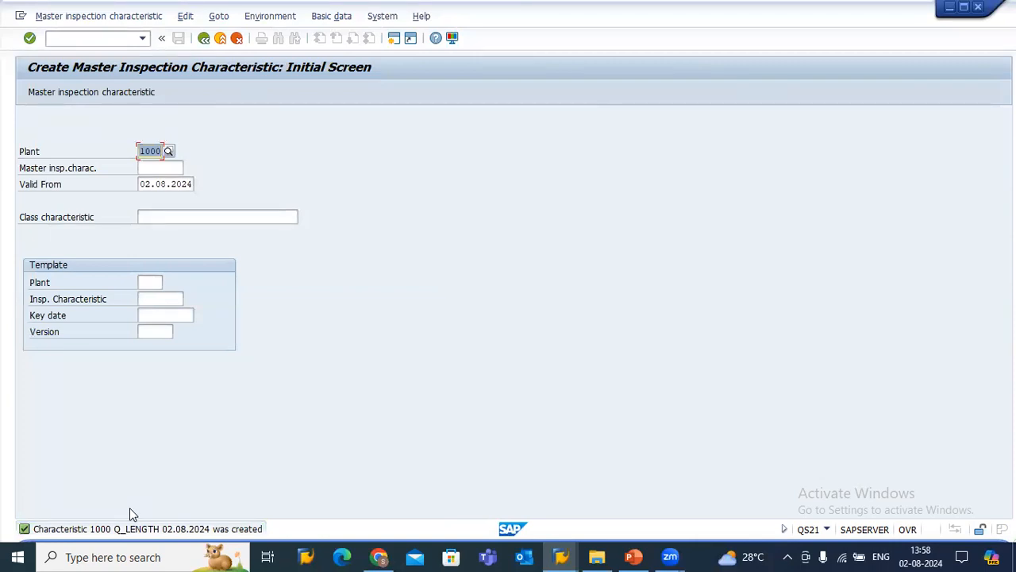
key(Return)
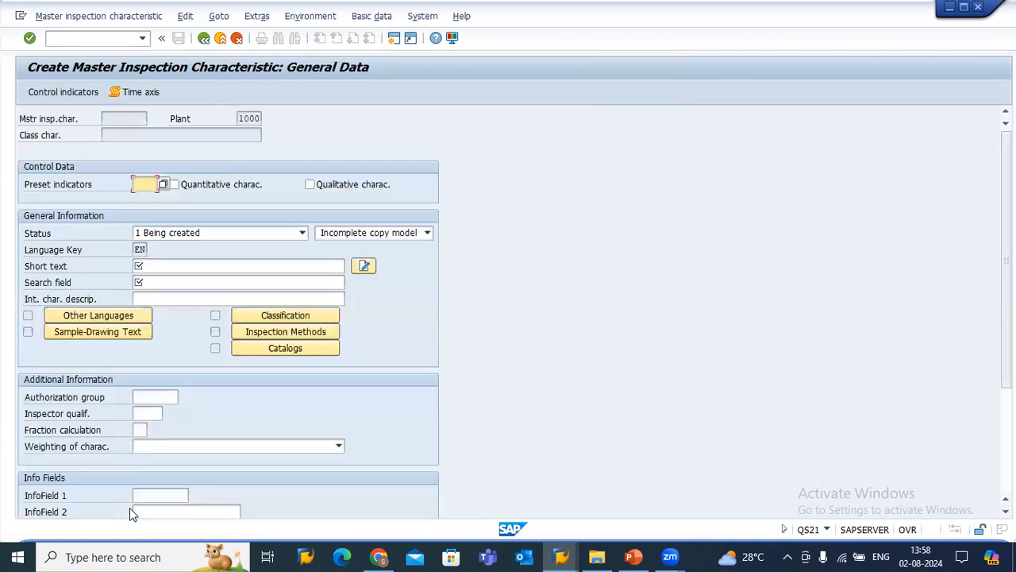
click(204, 42)
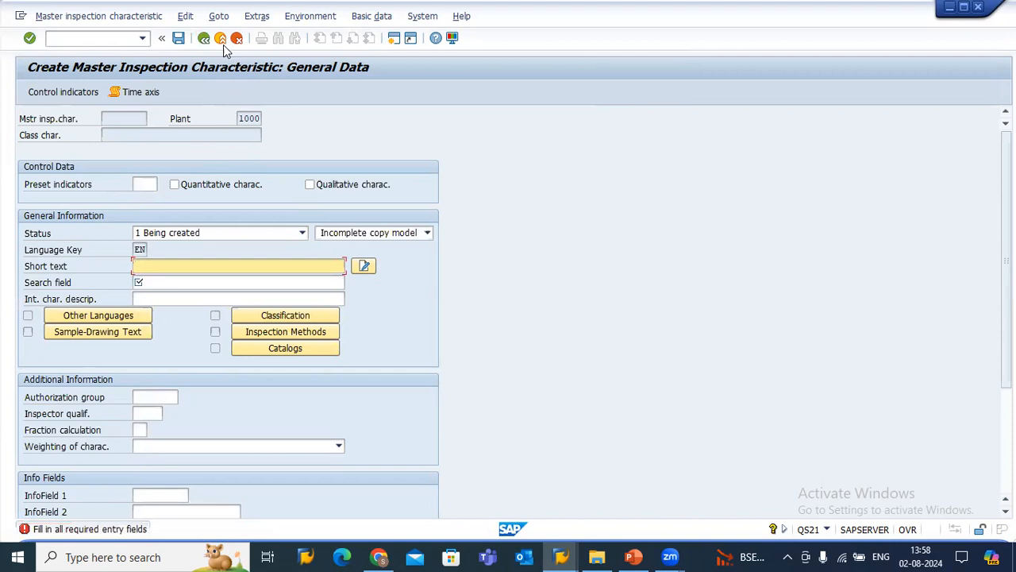
click(222, 41)
click(236, 38)
click(221, 306)
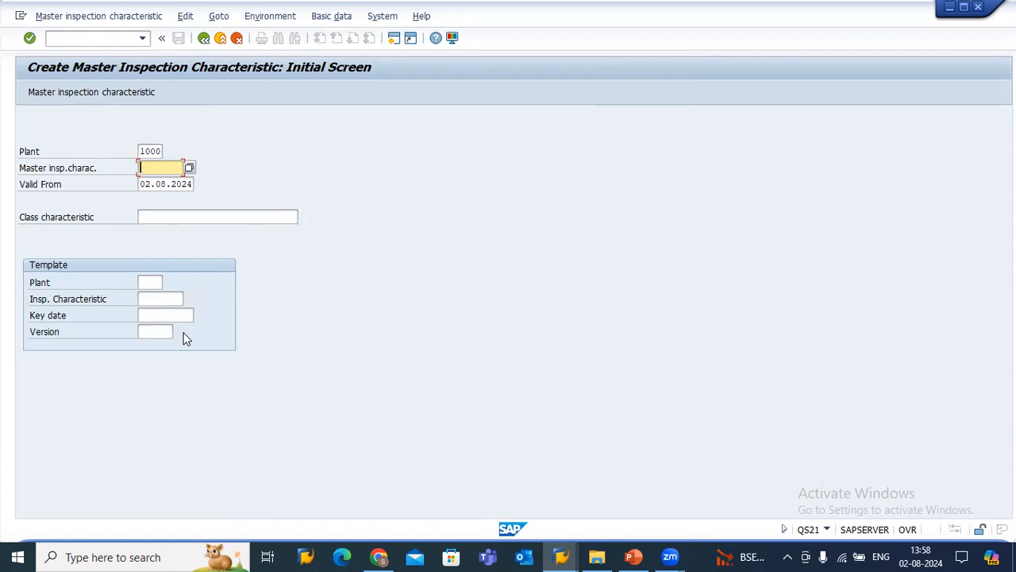
Start creating a master inspection characteristic called Q_colour for plant 1000.
text(Q_)
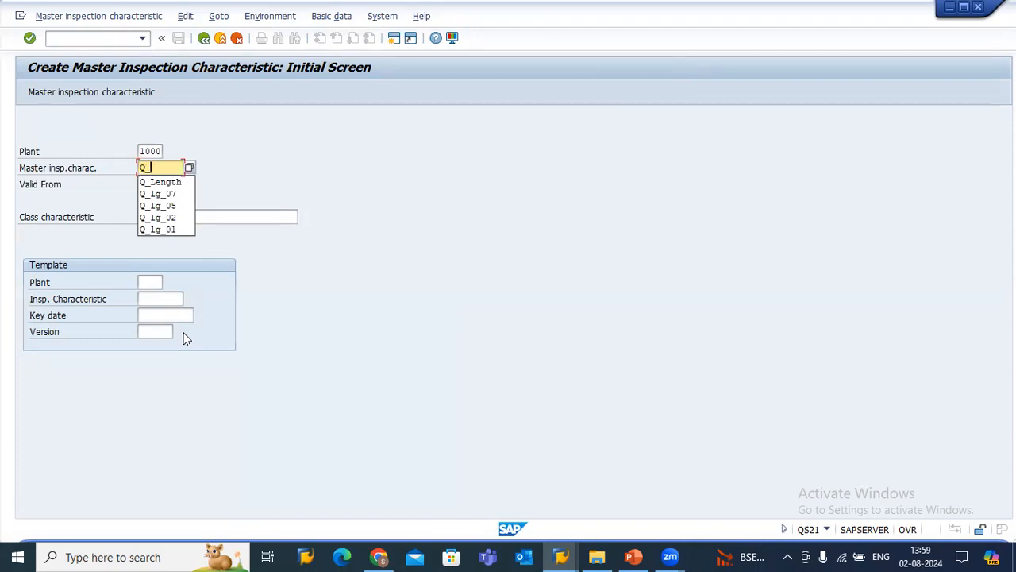
text(colour)
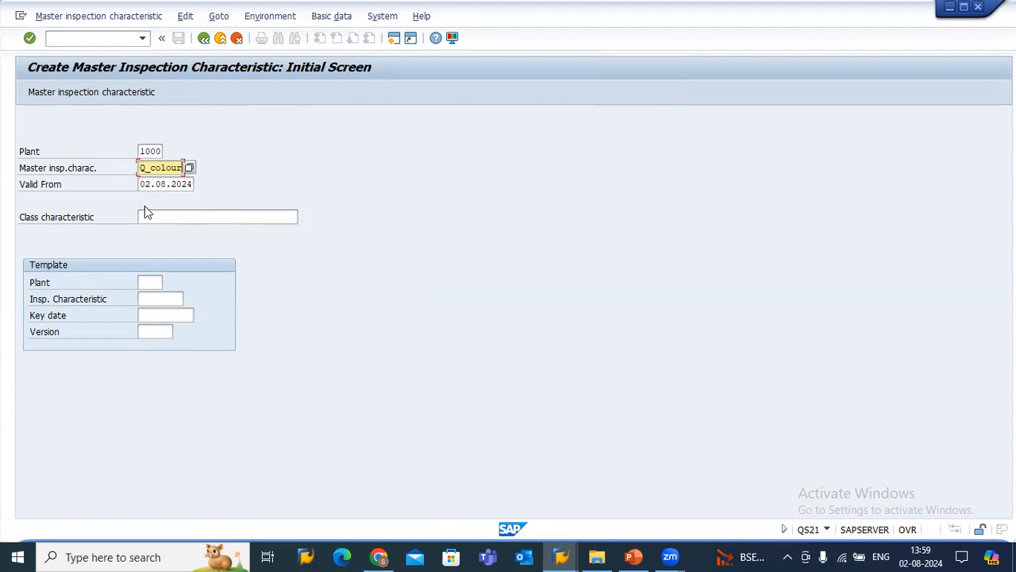
key(Return)
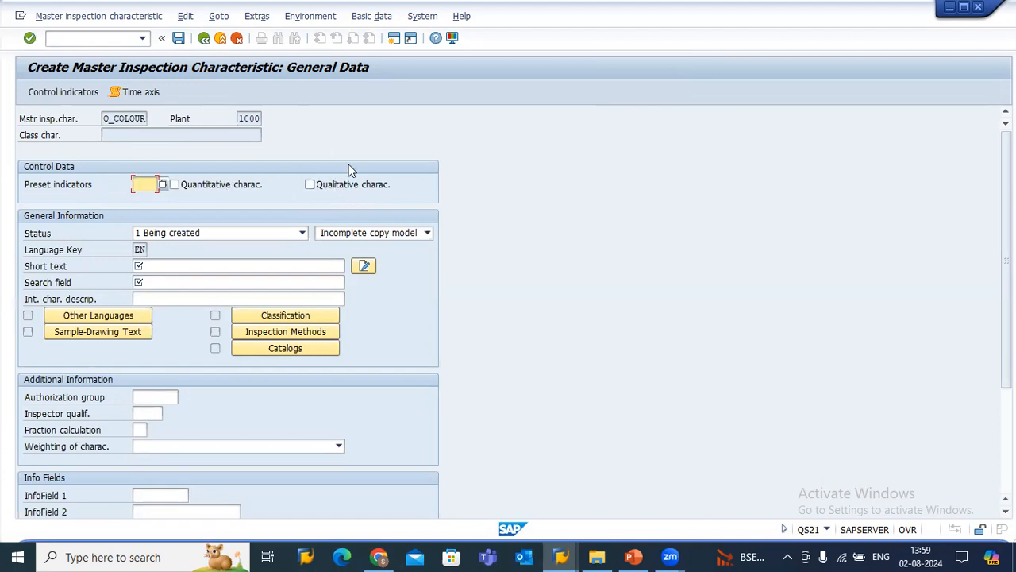
Make Q_COLOUR a qualitative characteristic and set its status to 2 Released.
click(310, 185)
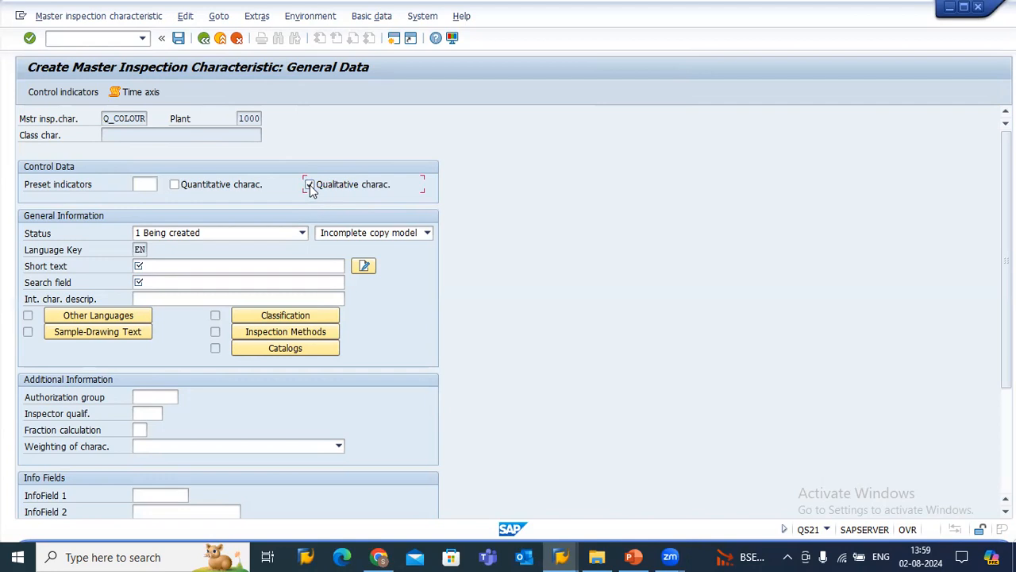
click(186, 234)
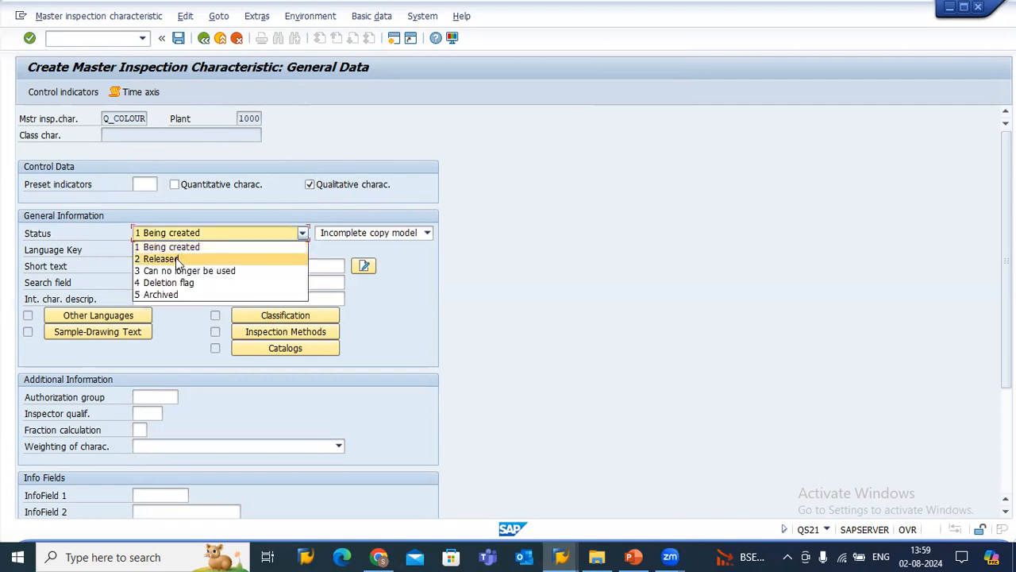
click(176, 259)
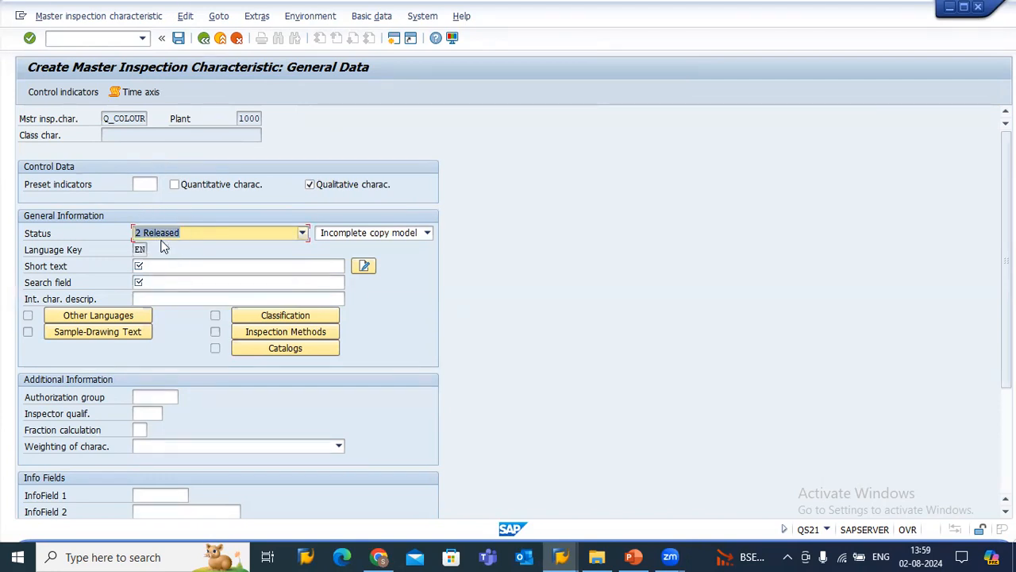
Examine the status options available for the Q_COLOUR characteristic.
click(181, 231)
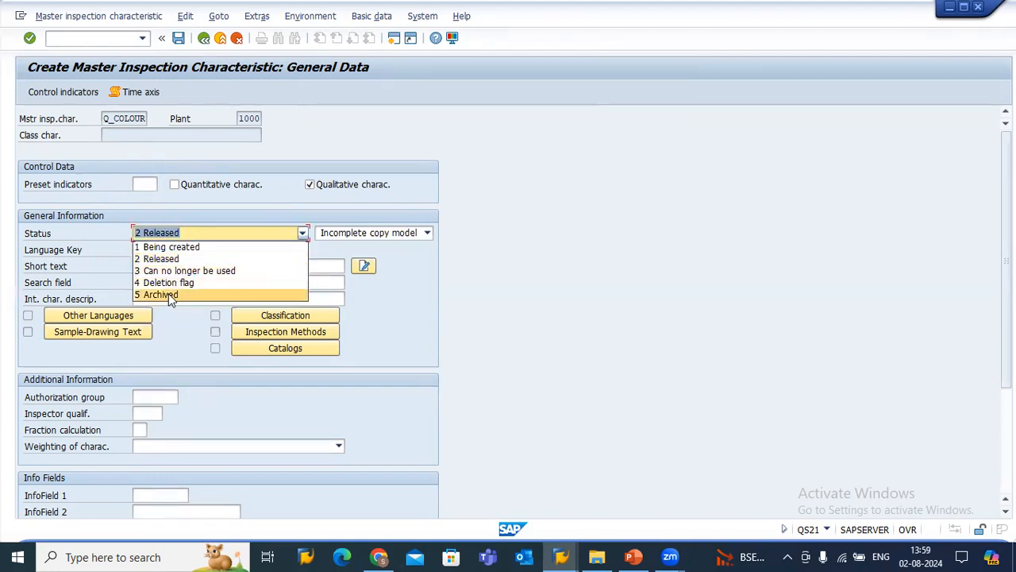
click(174, 234)
click(181, 235)
click(164, 234)
click(164, 235)
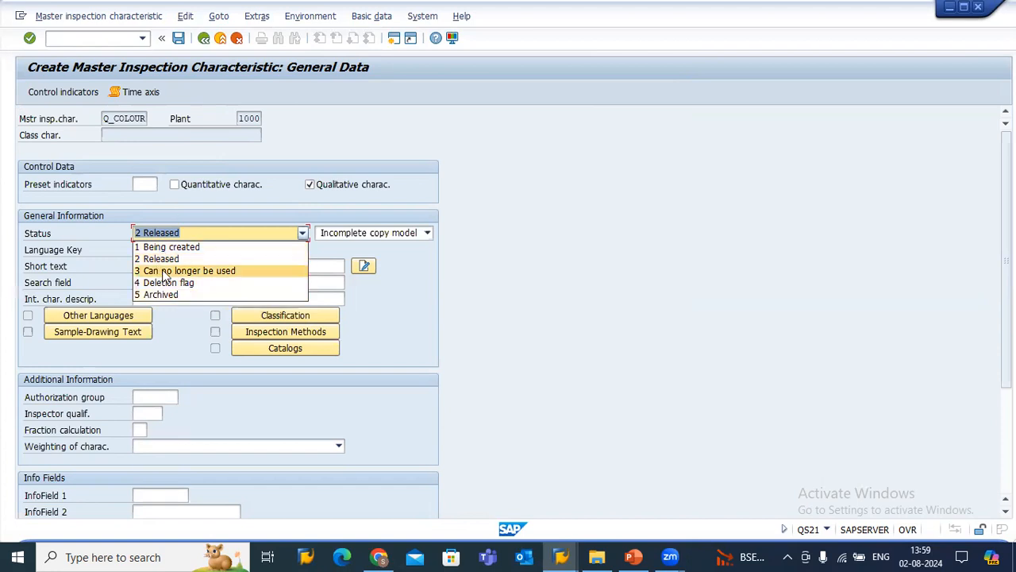
click(174, 238)
click(163, 232)
click(164, 232)
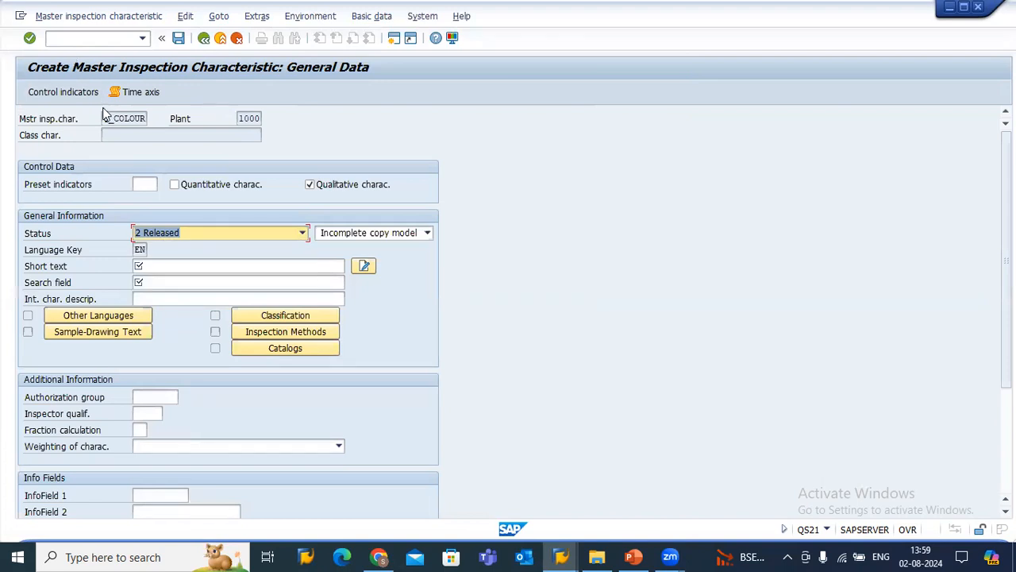
Copy the characteristic name Q_COLOUR into both the short text and the search field.
drag(108, 118, 174, 127)
key(ctrl+c)
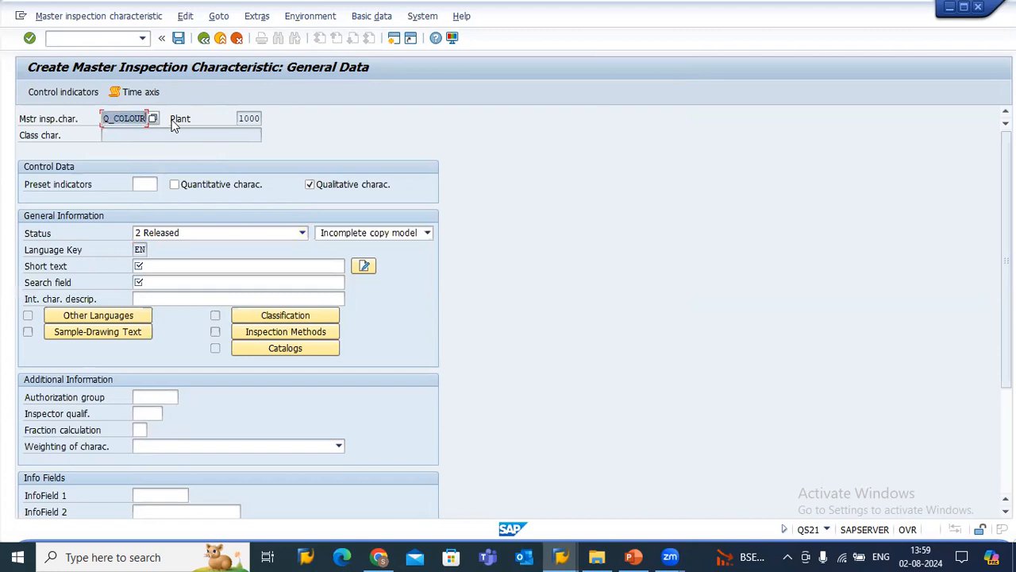
click(149, 265)
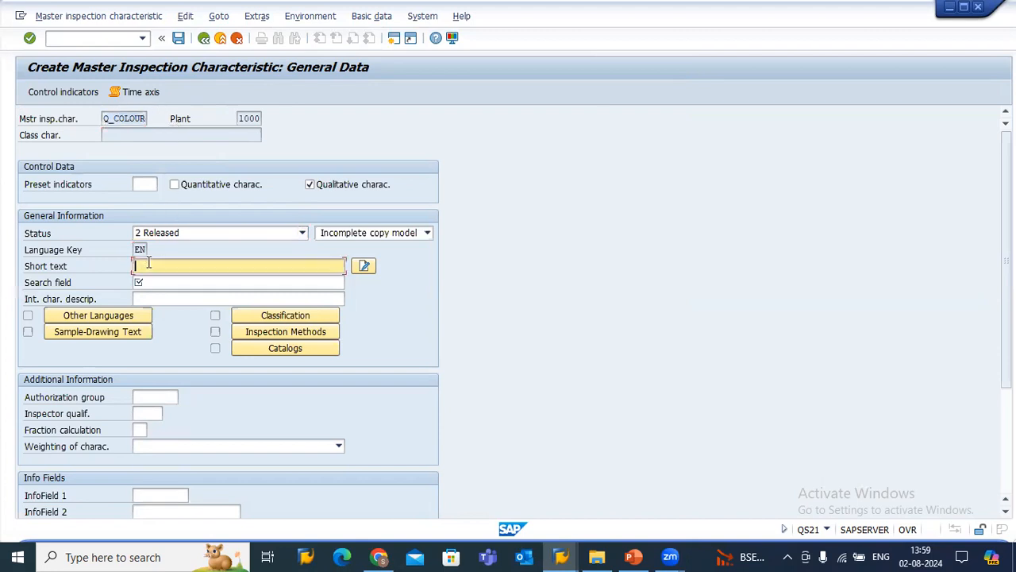
key(ctrl+v)
click(149, 282)
key(ctrl+v)
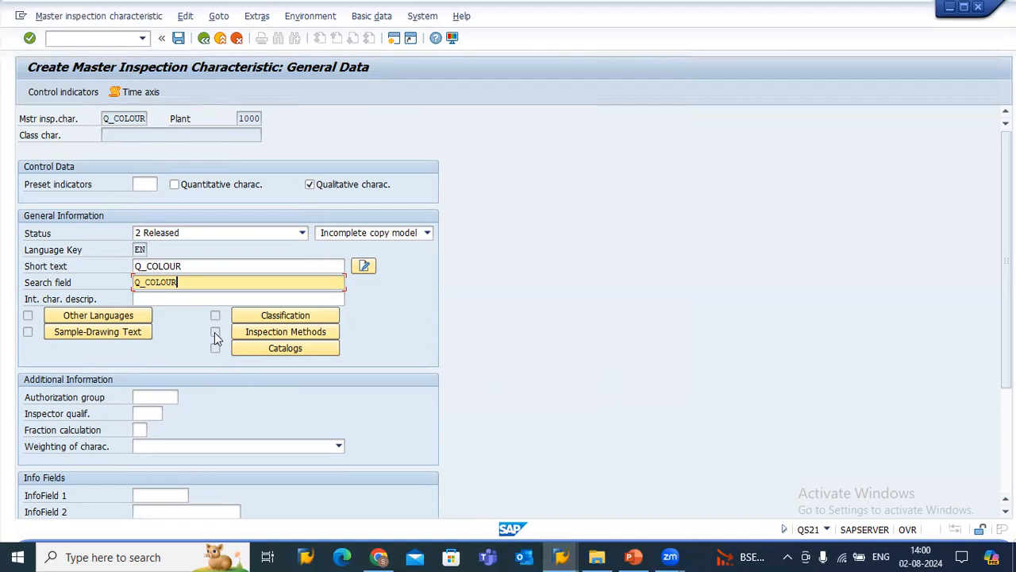
Change Q_COLOUR to 1 Complete copy model and proceed to its control indicators.
click(376, 233)
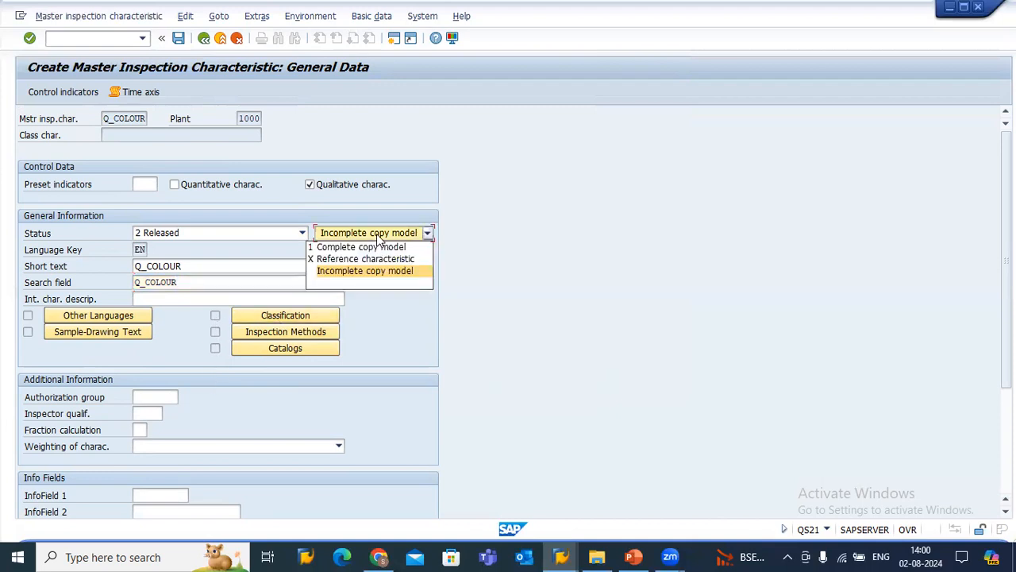
click(377, 247)
key(Return)
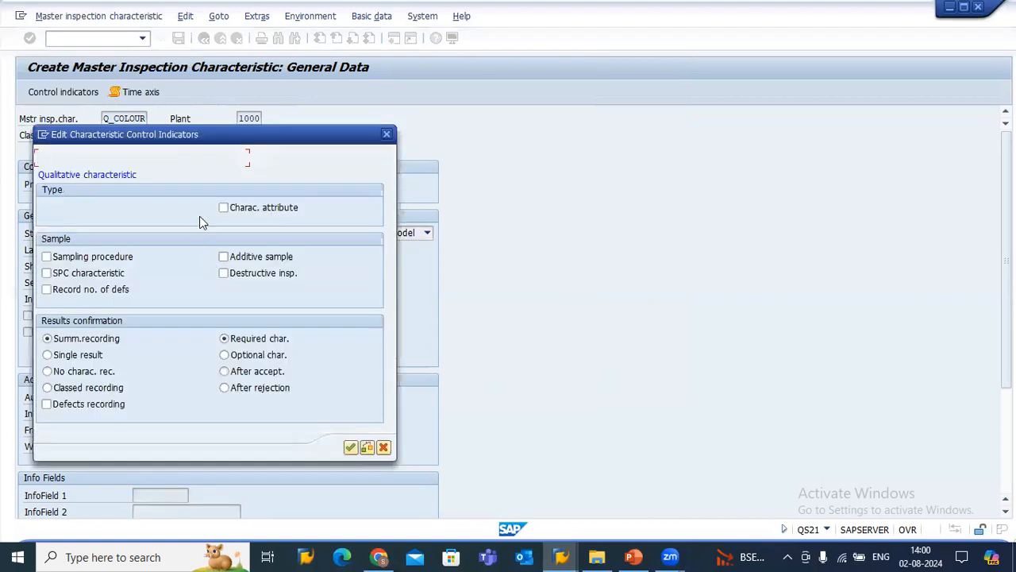
Enable characteristic attribute and sampling procedure in the control indicators, and accept the remaining defaults on both pages.
drag(217, 139, 638, 55)
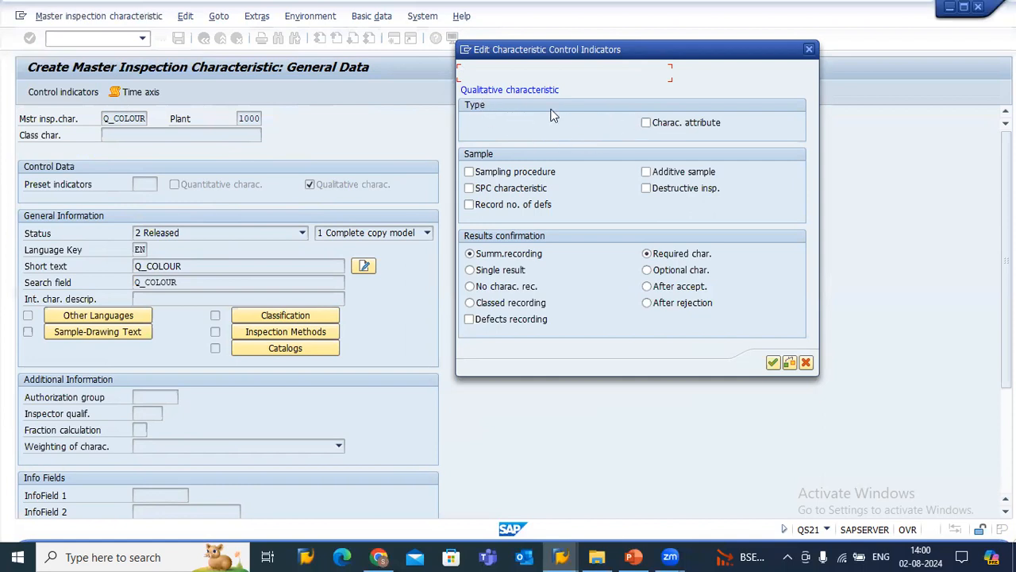
click(648, 126)
click(489, 173)
click(773, 363)
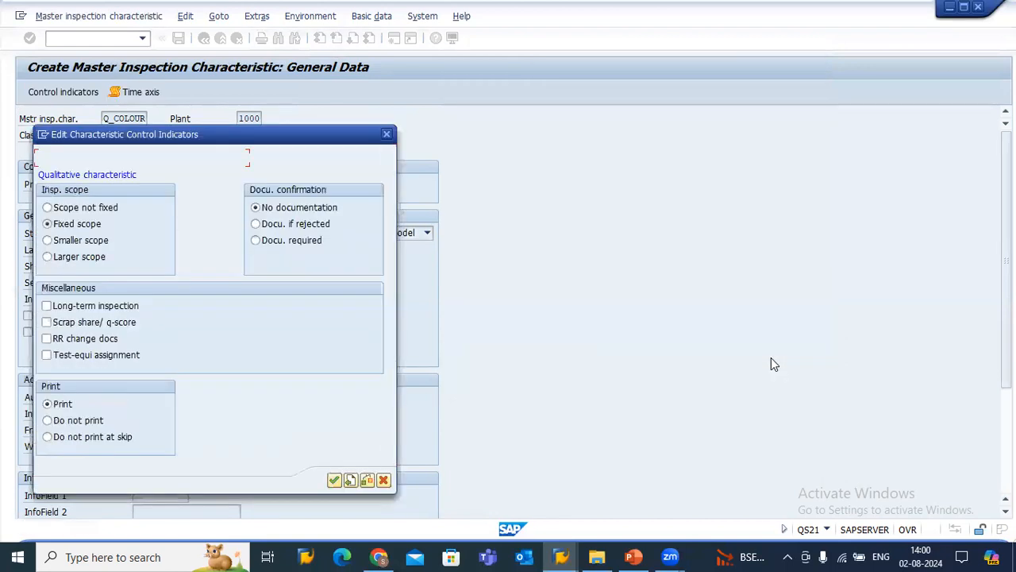
click(334, 480)
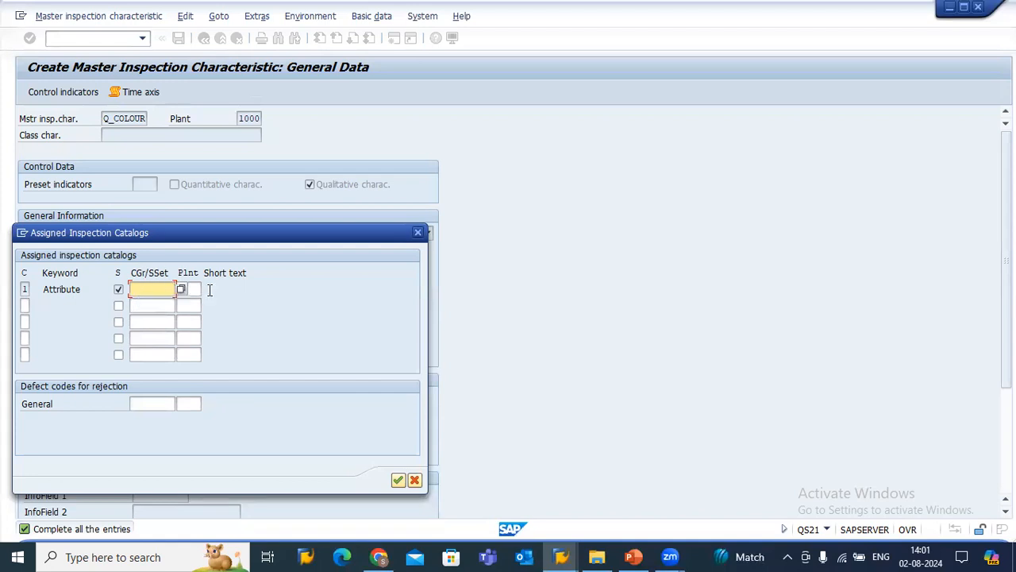
Try to assign selected set ggs of plant 1000 to the Attribute inspection catalog.
click(162, 289)
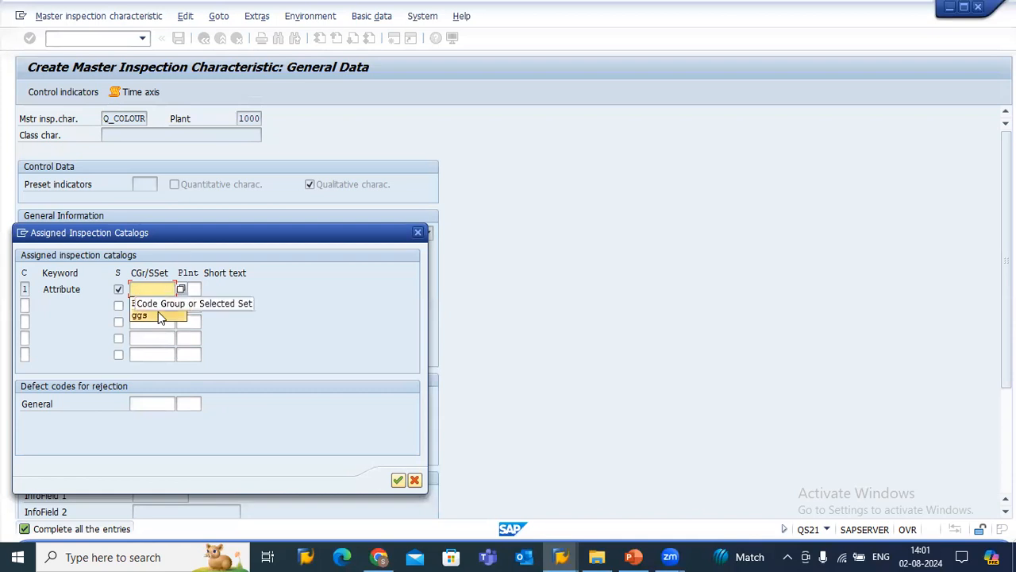
key(Return)
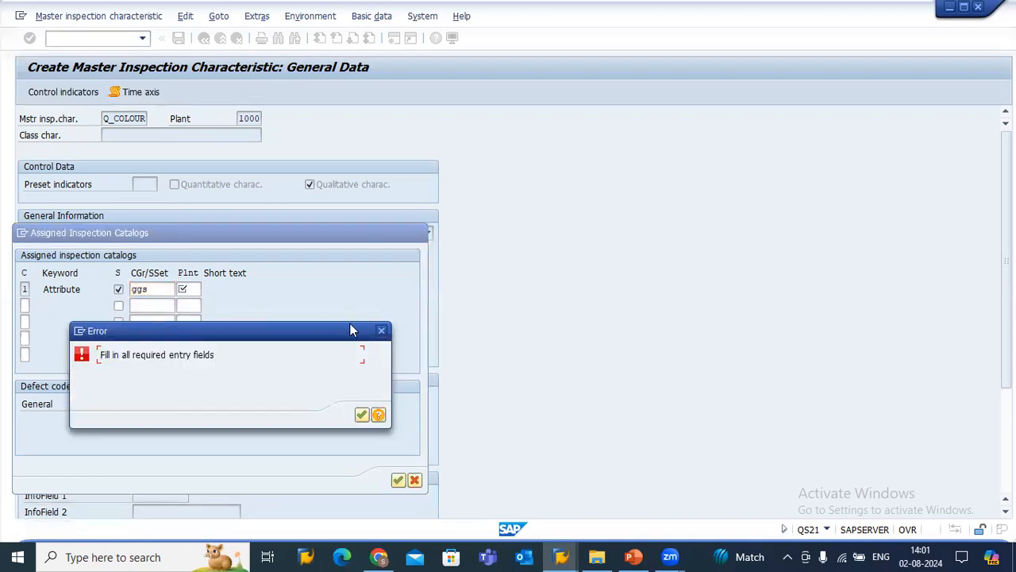
click(198, 314)
key(Return)
text(10)
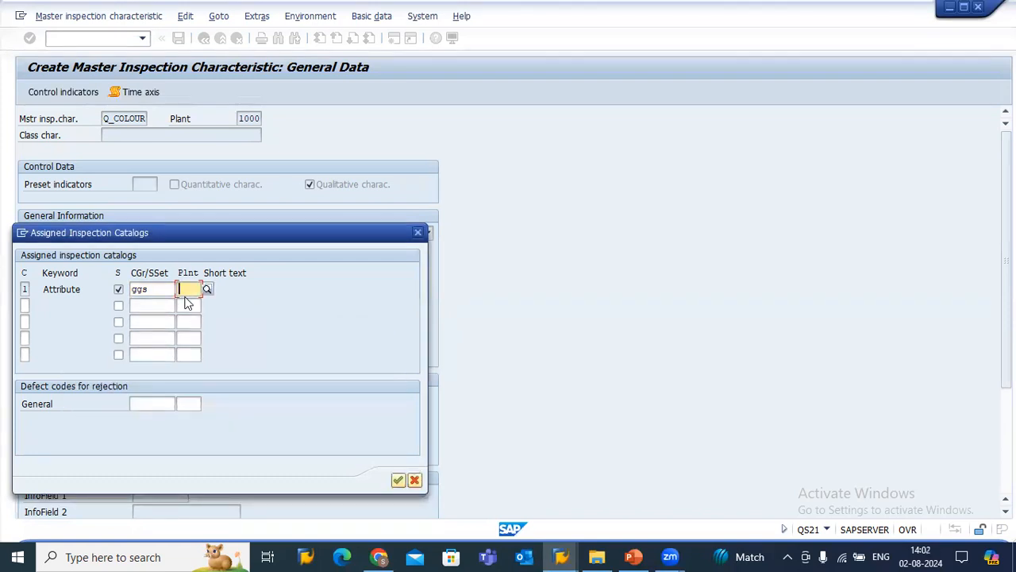
text(00)
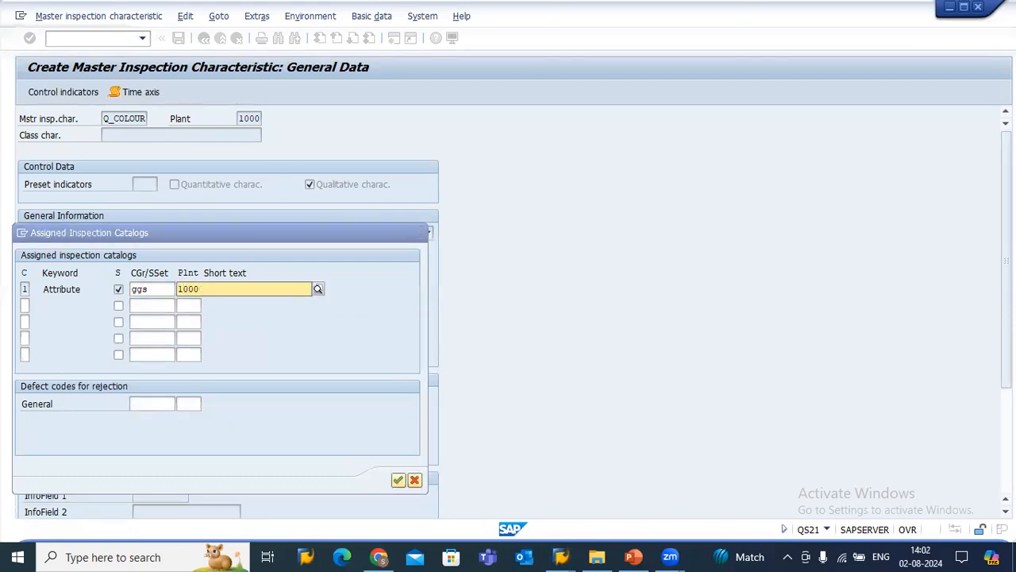
click(202, 314)
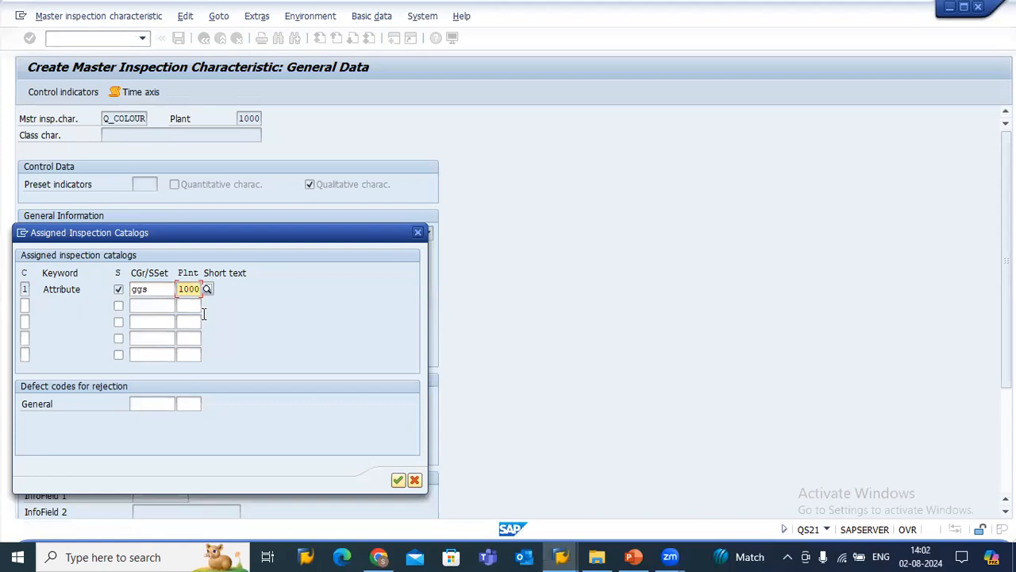
key(Return)
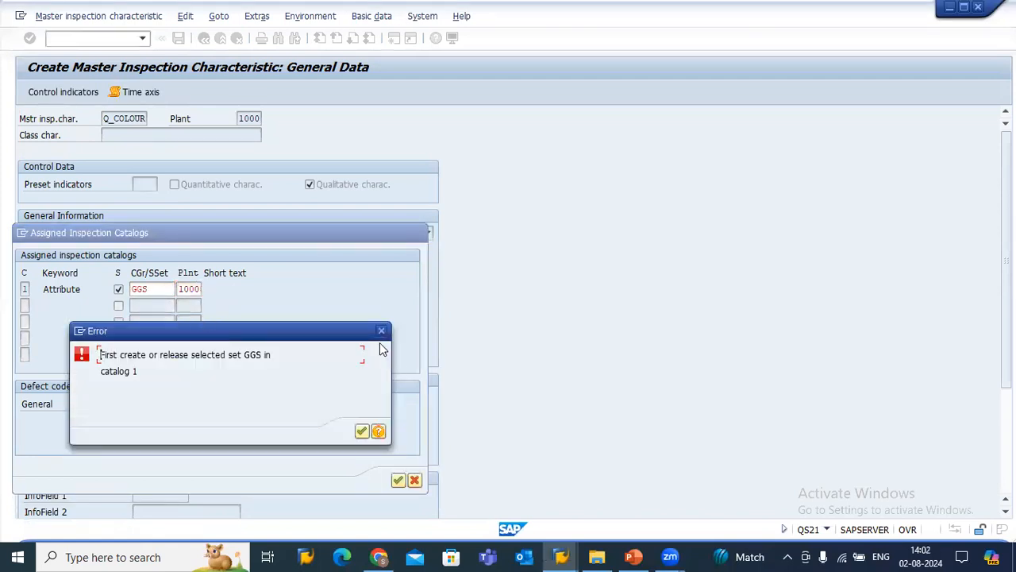
click(381, 330)
Assign selected set AU-10000 of plant 1000 to the Attribute catalog and save the characteristic Q_COLOUR.
click(173, 290)
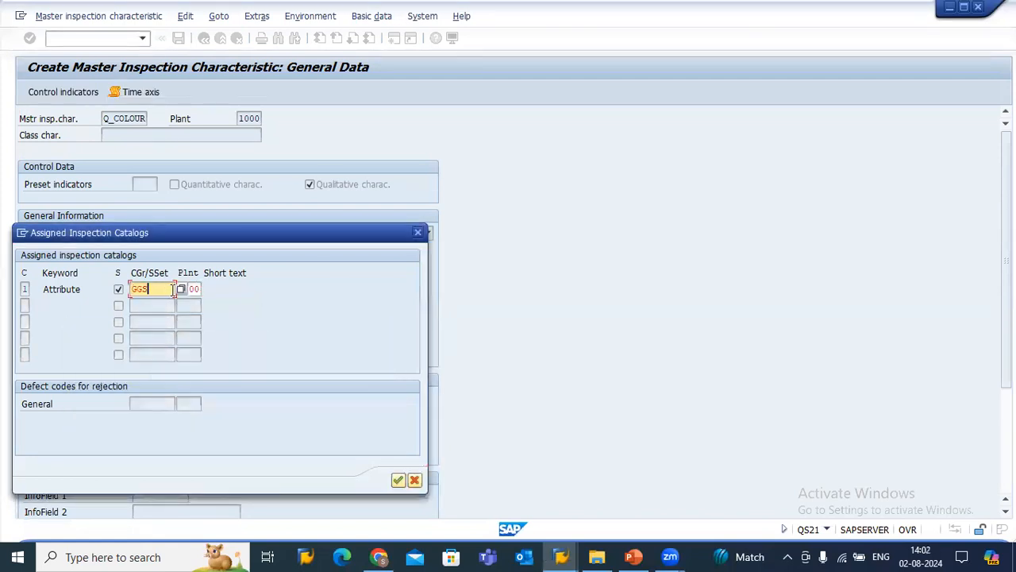
click(180, 289)
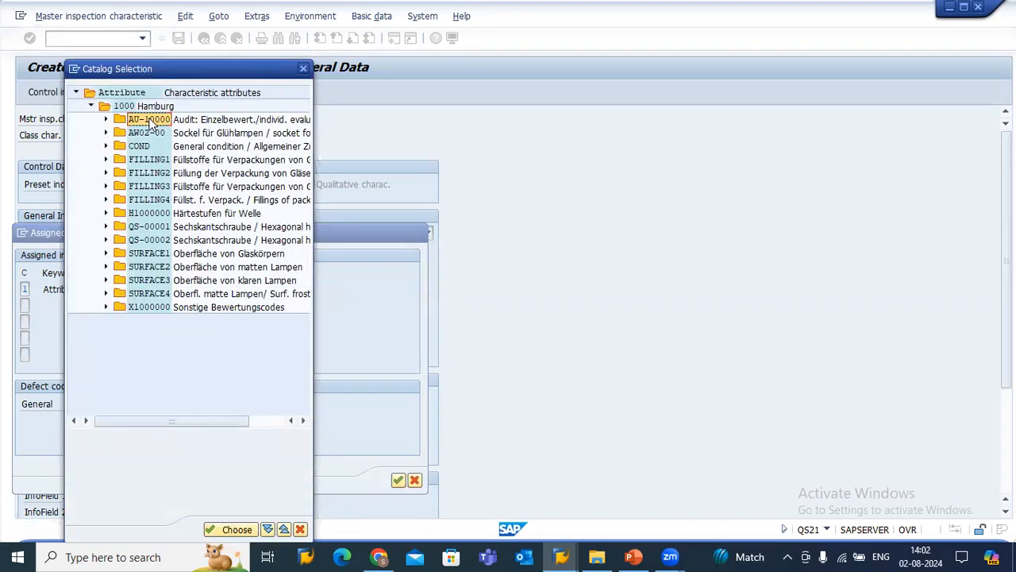
double_click(150, 120)
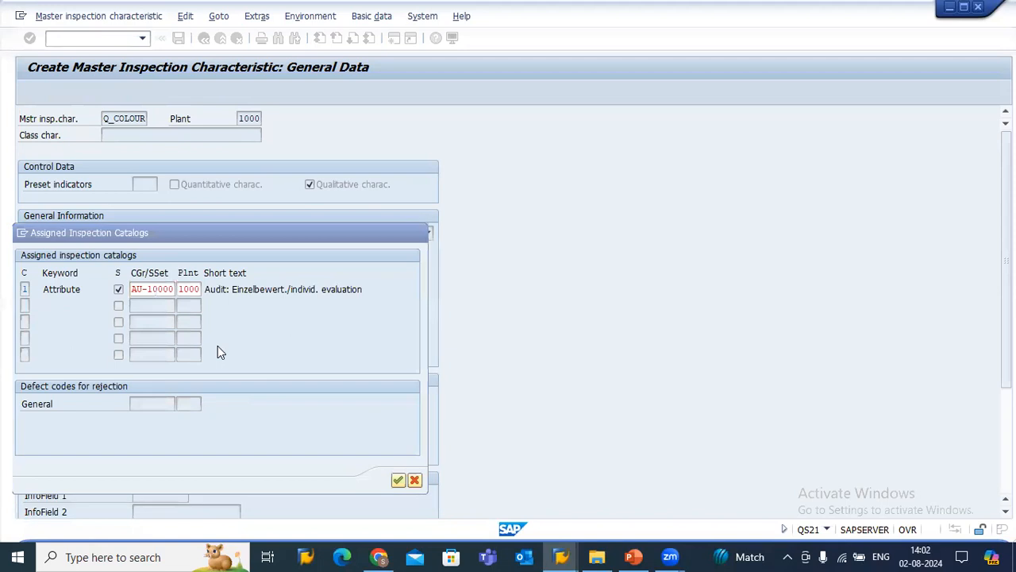
key(Return)
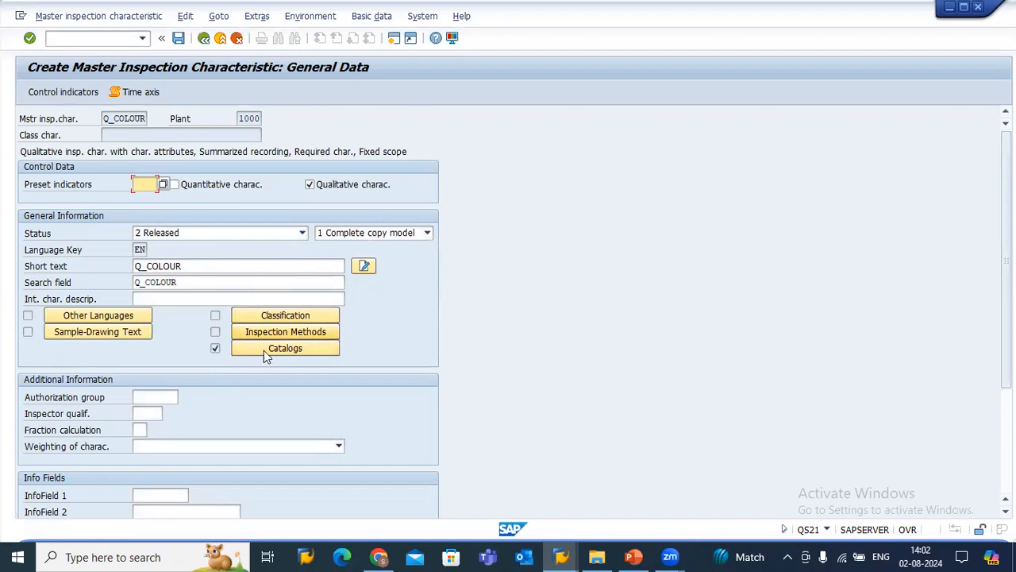
click(177, 42)
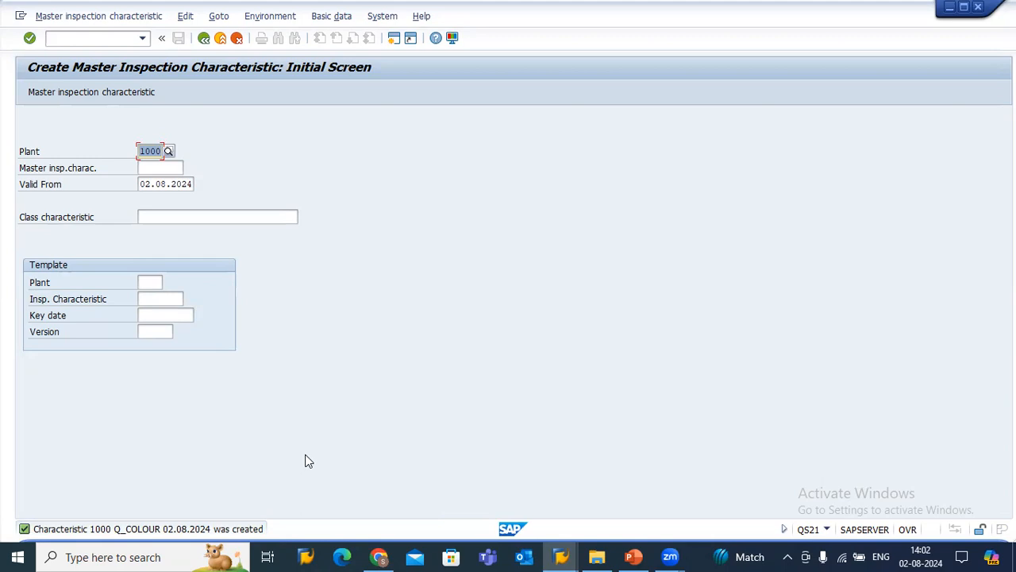
key(Return)
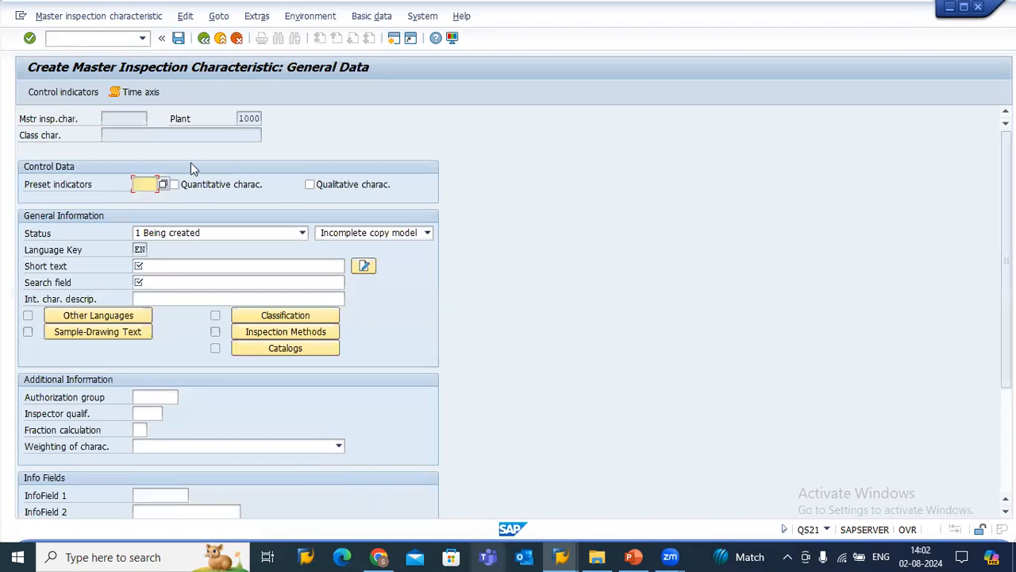